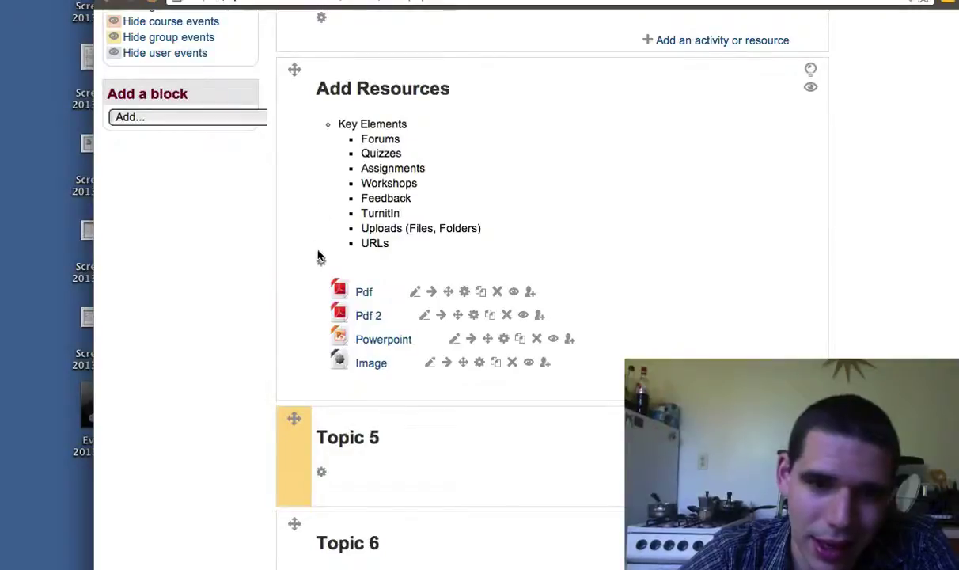
Step: Add a 'Label' bullet after URLs in the Add Resources section summary
{"action": "left_click", "coordinate": [321, 263]}
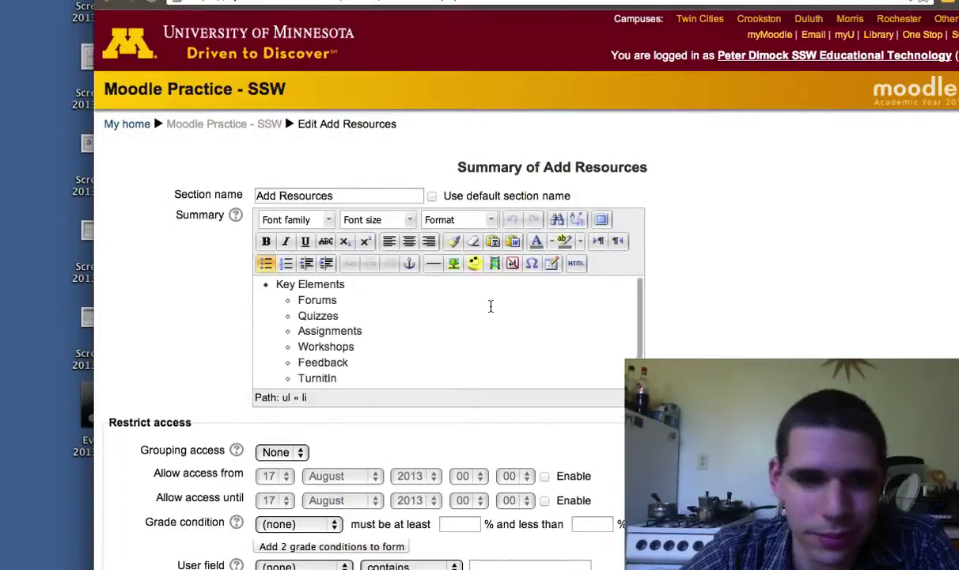
{"action": "scroll", "coordinate": [492, 304], "scroll_direction": "down", "scroll_amount": 5}
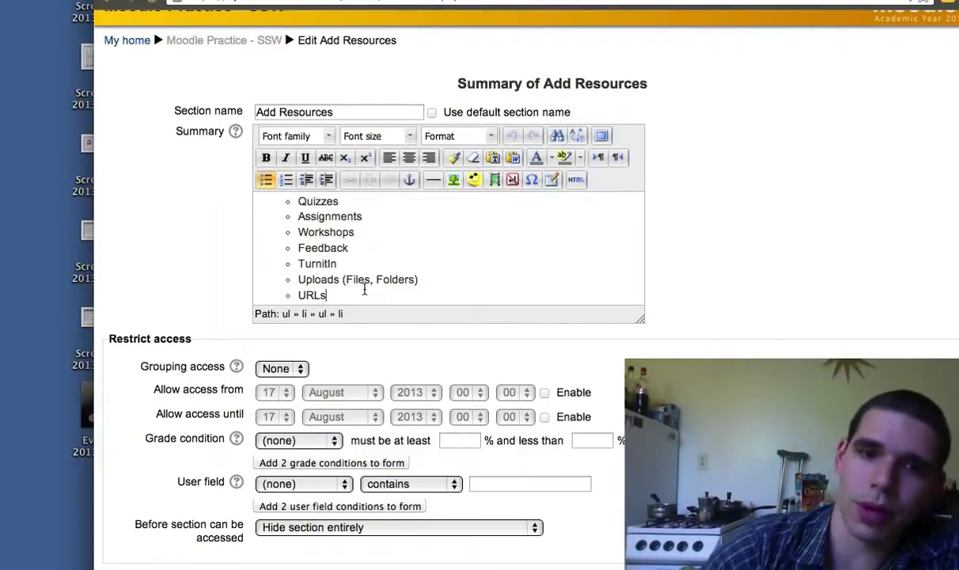
{"action": "left_click", "coordinate": [364, 289]}
{"action": "key", "text": "Return"}
{"action": "type", "text": "Label"}
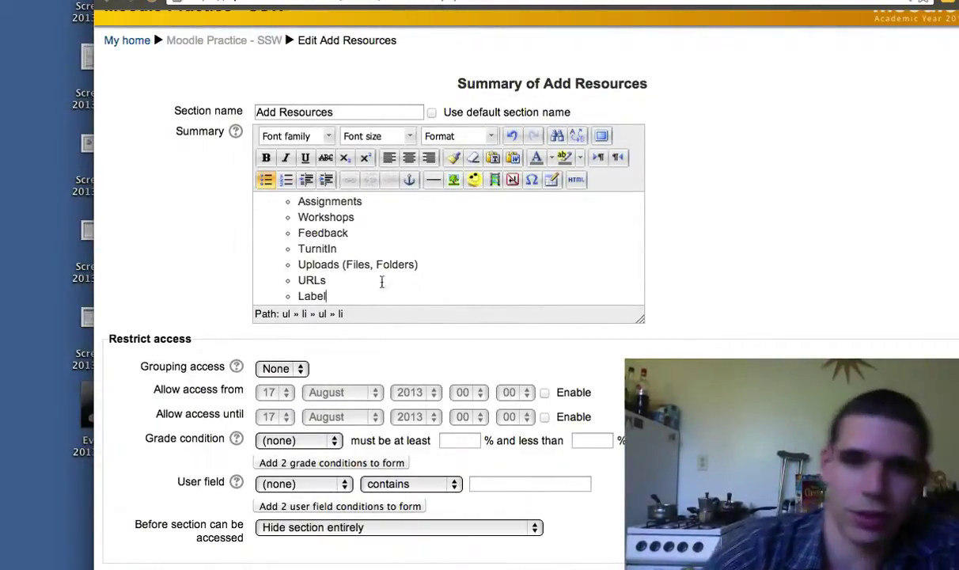
Step: Save the Add Resources summary and open Topic 5 for editing
{"action": "scroll", "coordinate": [493, 325], "scroll_direction": "down", "scroll_amount": 3}
{"action": "left_click", "coordinate": [285, 485]}
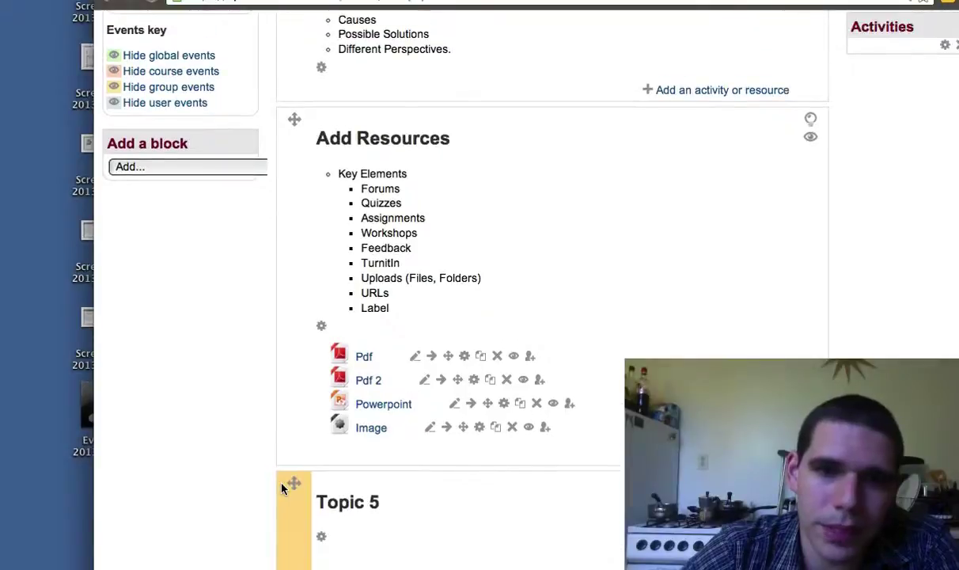
{"action": "scroll", "coordinate": [282, 488], "scroll_direction": "down", "scroll_amount": 2}
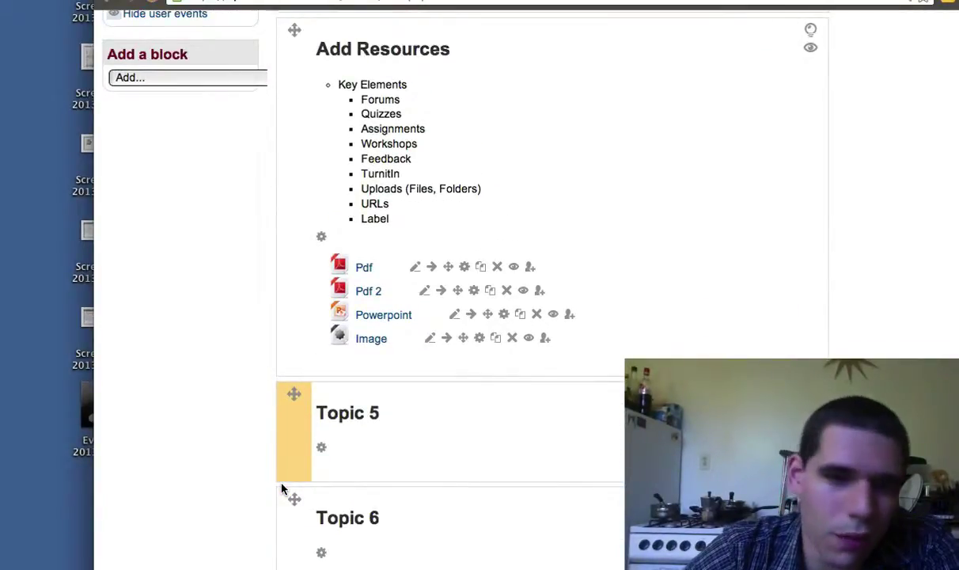
{"action": "left_click", "coordinate": [321, 447]}
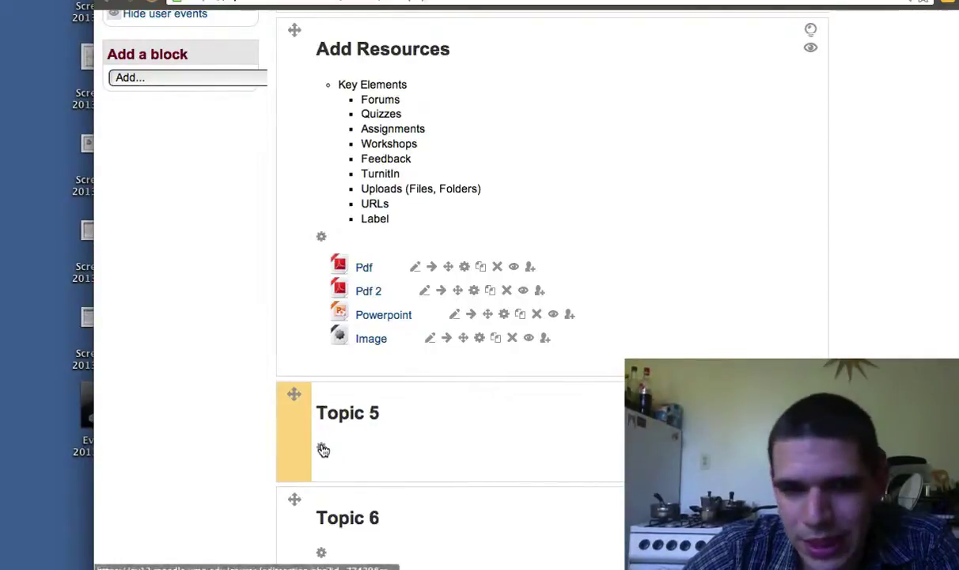
Step: Name Topic 5 'Forums' and begin a bulleted summary with 'Go away, but you want them to stay engaged'
{"action": "left_click", "coordinate": [431, 195]}
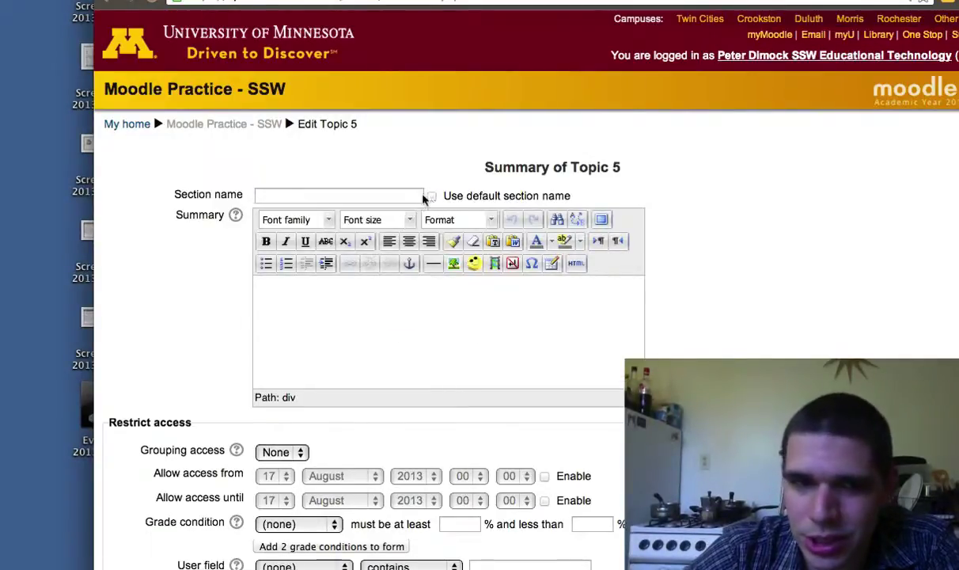
{"action": "left_click", "coordinate": [406, 192]}
{"action": "type", "text": "F"}
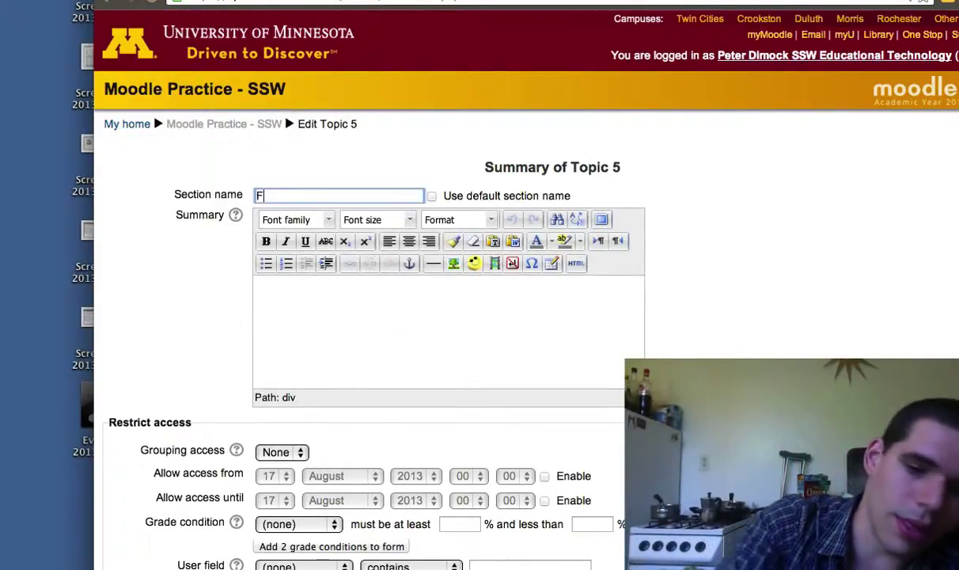
{"action": "type", "text": "orums"}
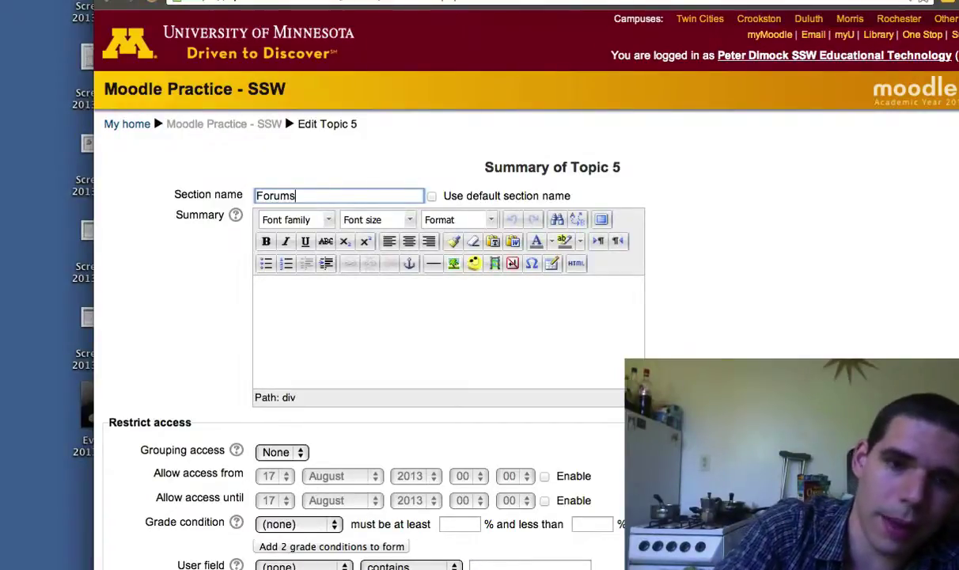
{"action": "left_click", "coordinate": [280, 281]}
{"action": "left_click", "coordinate": [266, 263]}
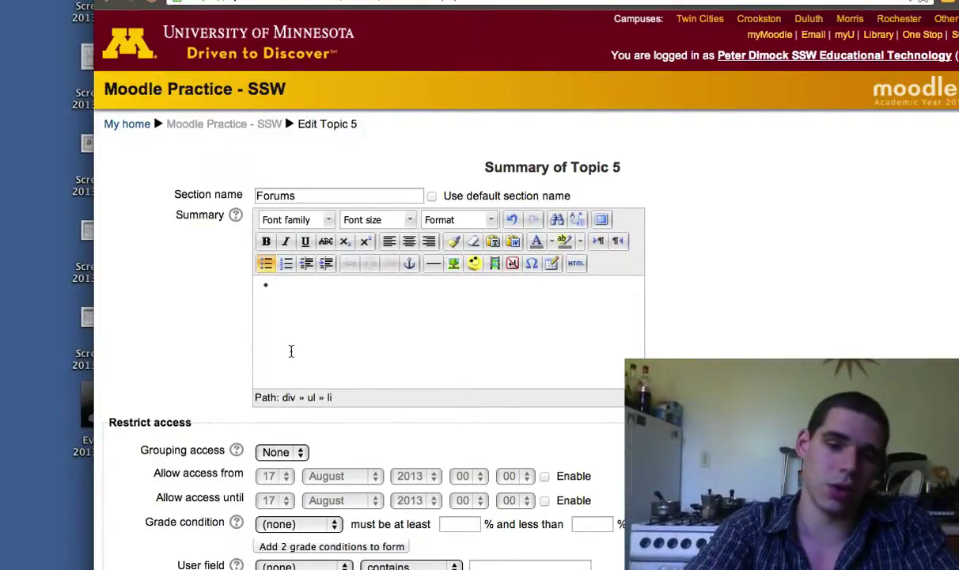
{"action": "type", "text": "Go away, but "}
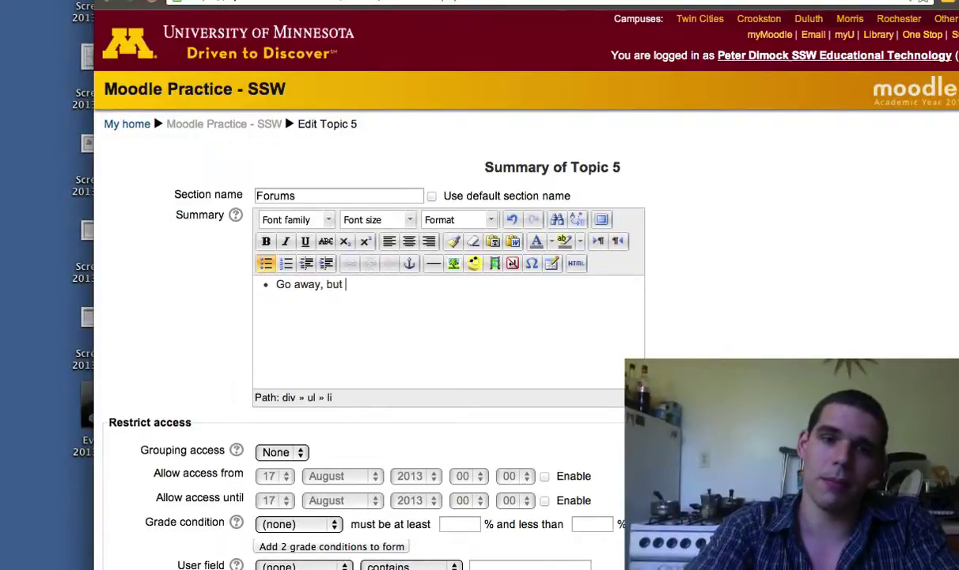
{"action": "type", "text": "you want the"}
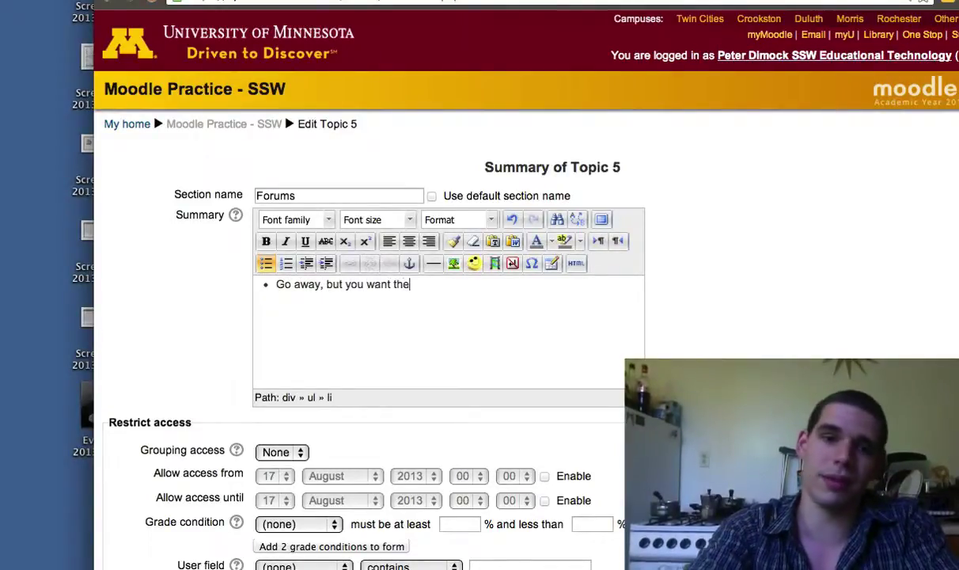
{"action": "type", "text": "m to stay engaged"}
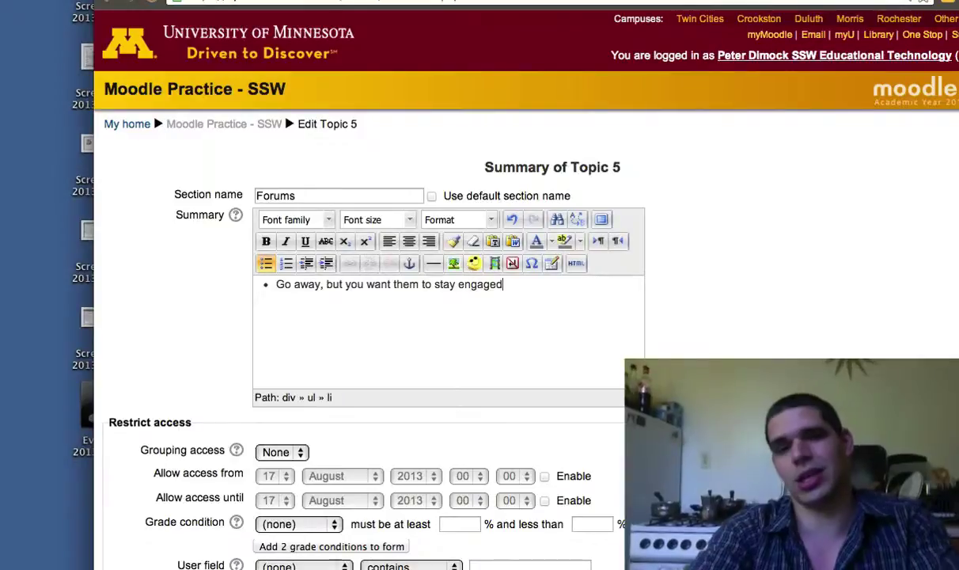
{"action": "key", "text": "Return"}
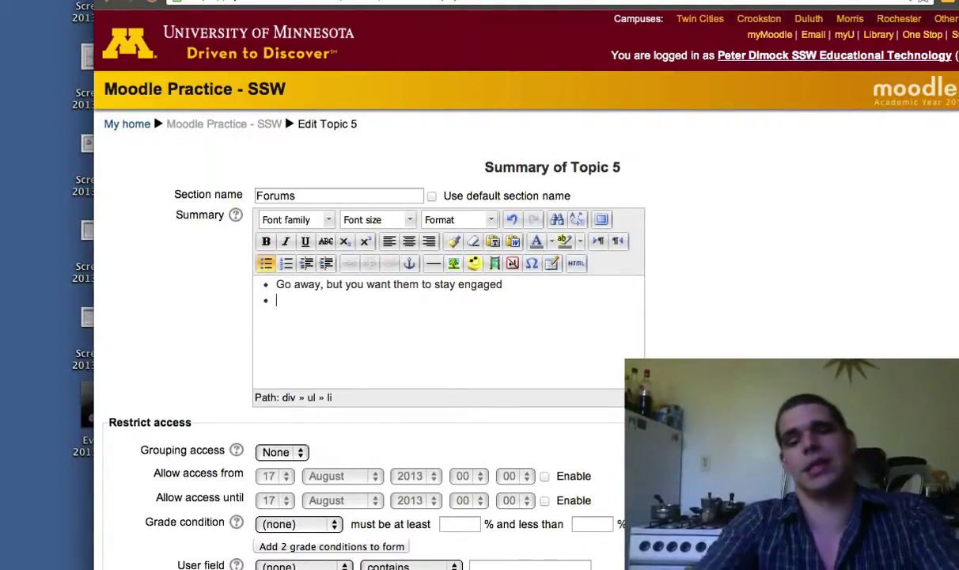
Step: Add the bullets 'Having classmates comments' and 'Conversations student-faculty or student-student' to the Forums summary
{"action": "type", "text": "Having class"}
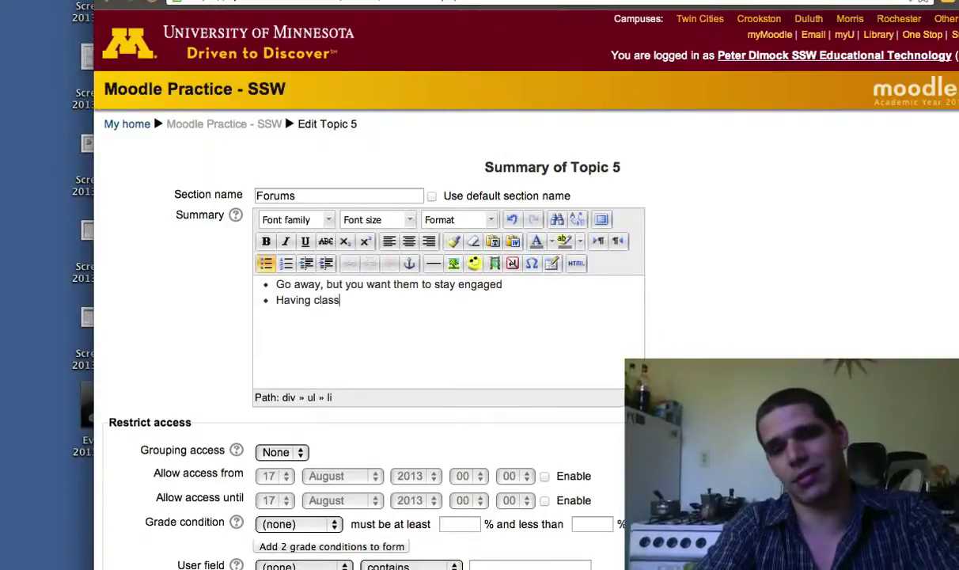
{"action": "type", "text": "mates comments"}
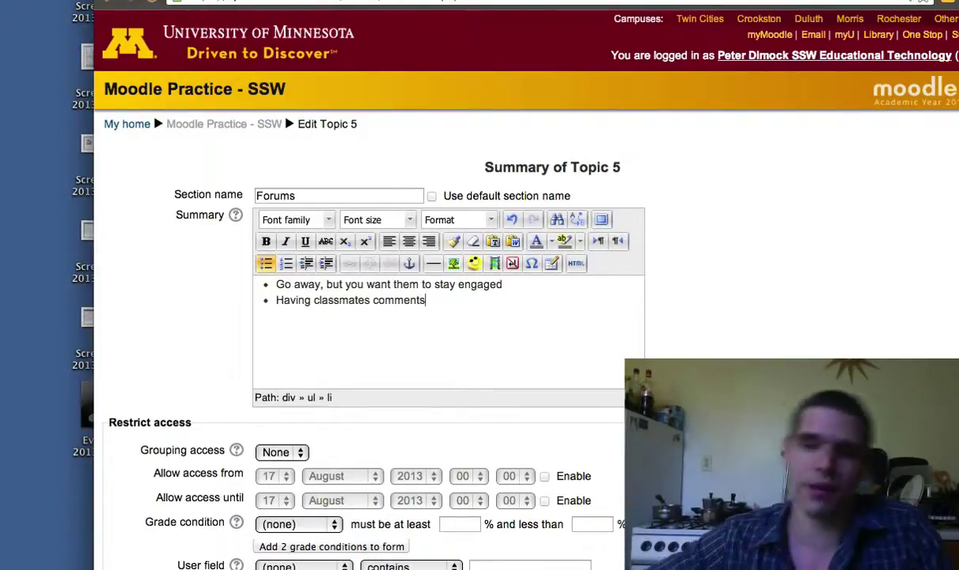
{"action": "key", "text": "Return"}
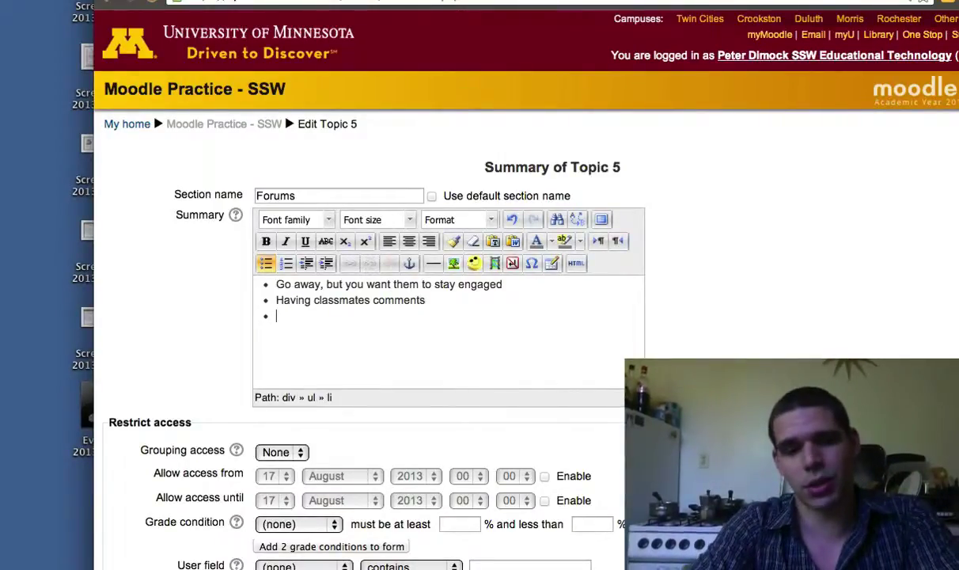
{"action": "type", "text": "Conve"}
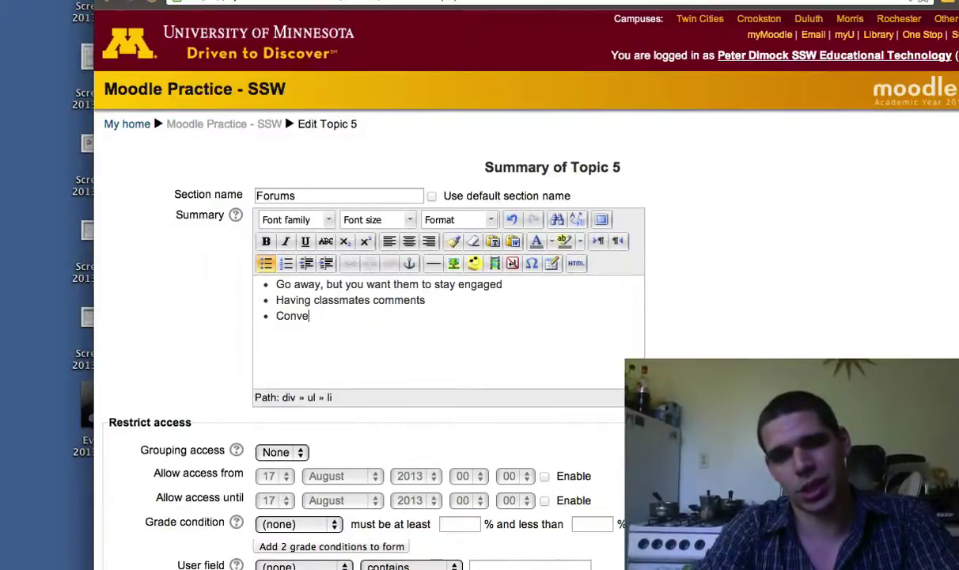
{"action": "type", "text": "rsations student"}
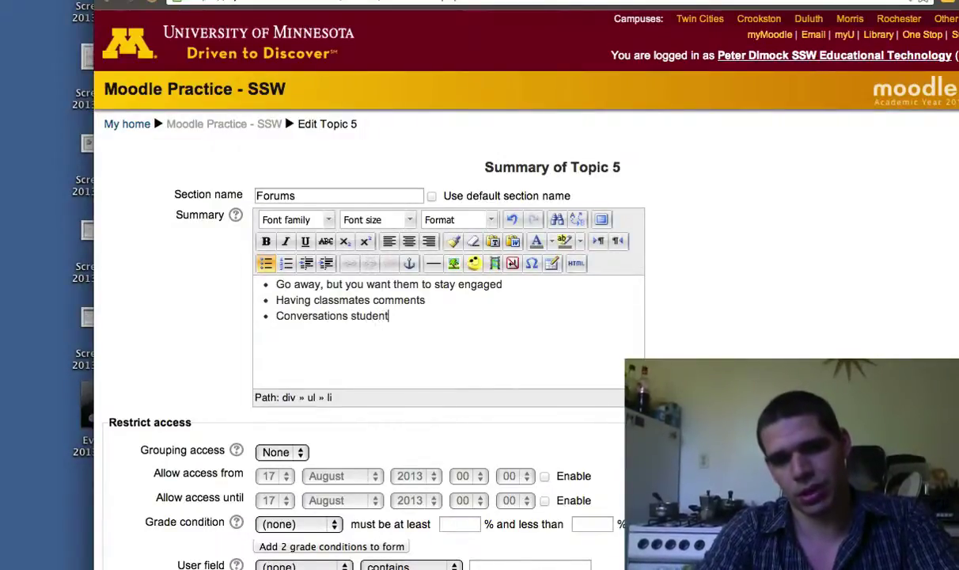
{"action": "type", "text": "-faculty or s"}
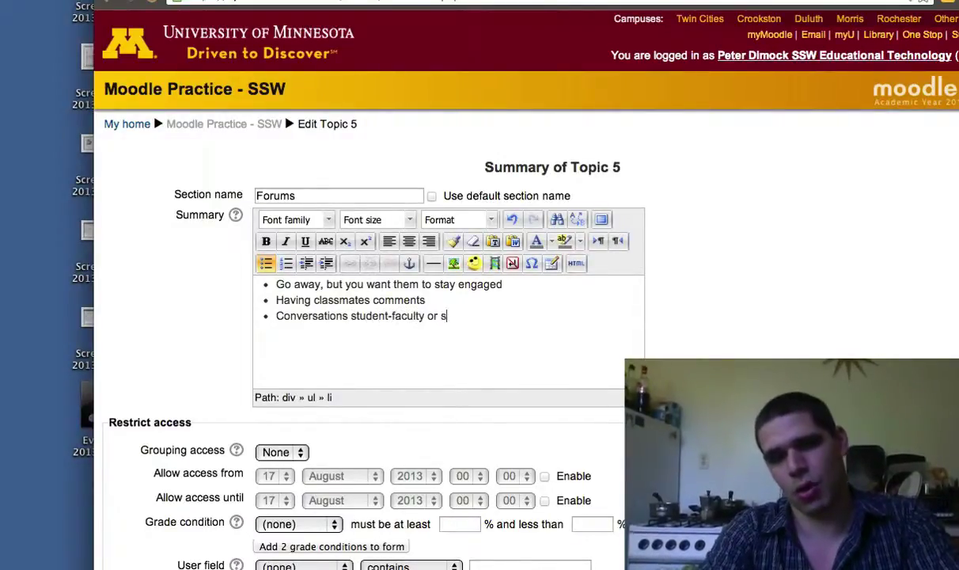
{"action": "type", "text": "tudent-student"}
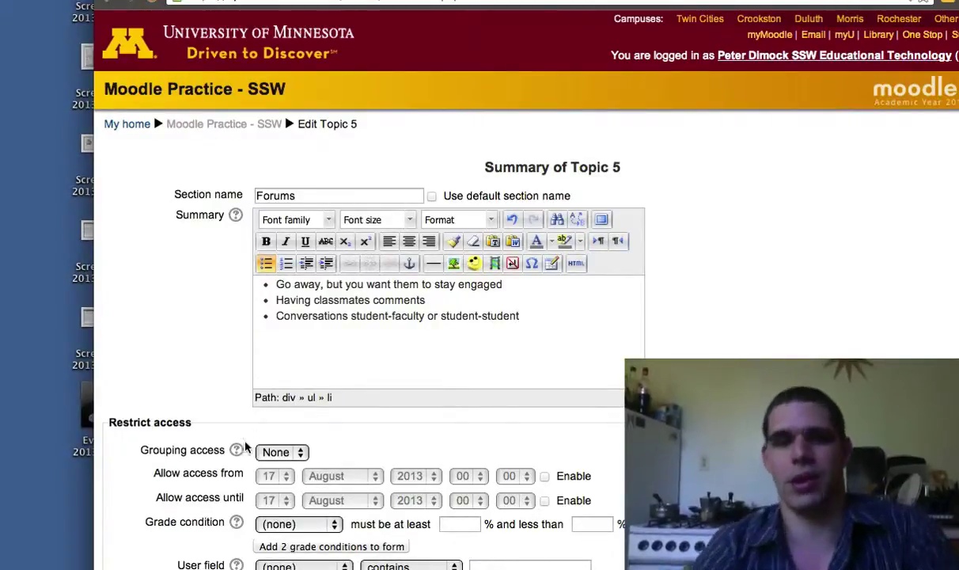
{"action": "scroll", "coordinate": [394, 475], "scroll_direction": "down", "scroll_amount": 5}
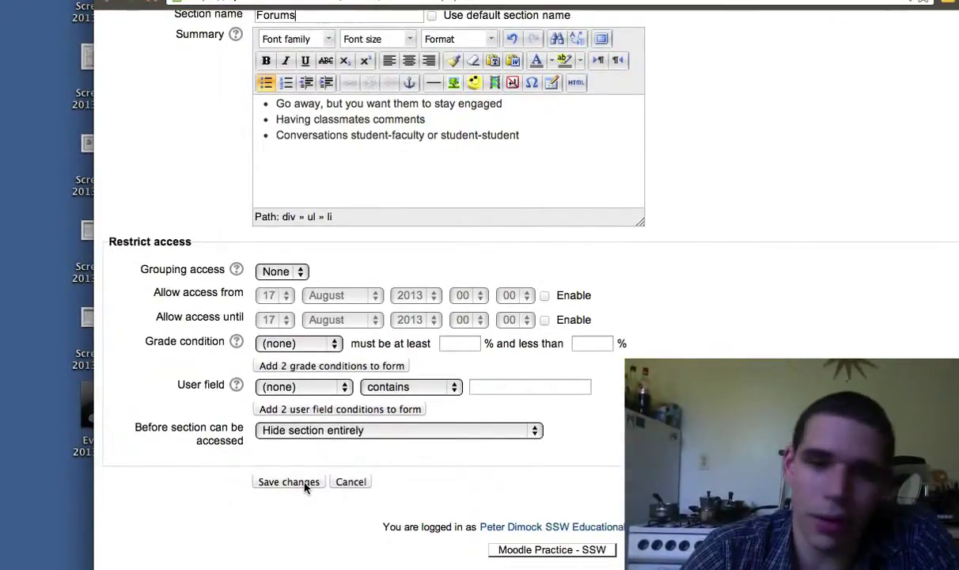
Step: Save the Forums section, then pick Forum from the activity chooser and add it
{"action": "left_click", "coordinate": [305, 487]}
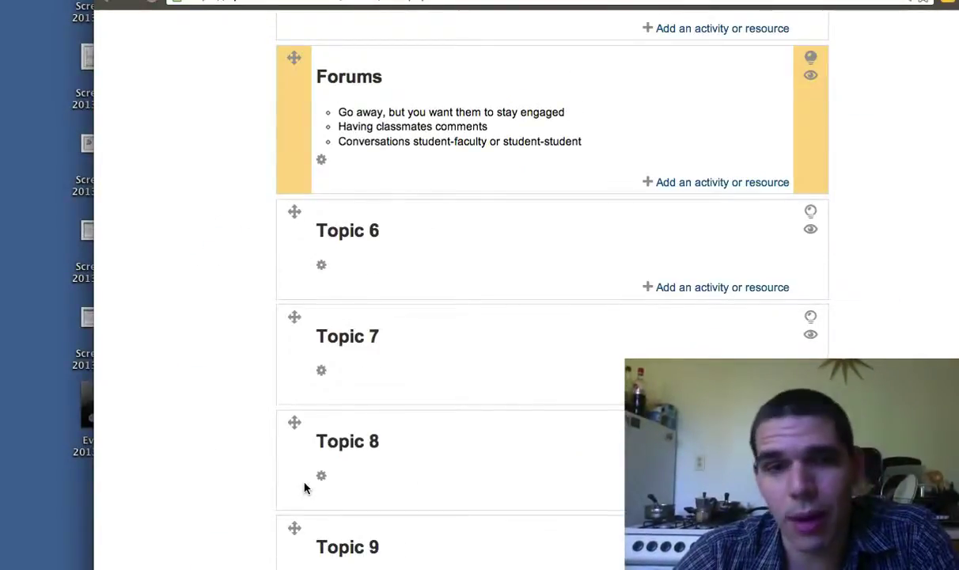
{"action": "left_click", "coordinate": [669, 184]}
{"action": "scroll", "coordinate": [424, 286], "scroll_direction": "down", "scroll_amount": 1}
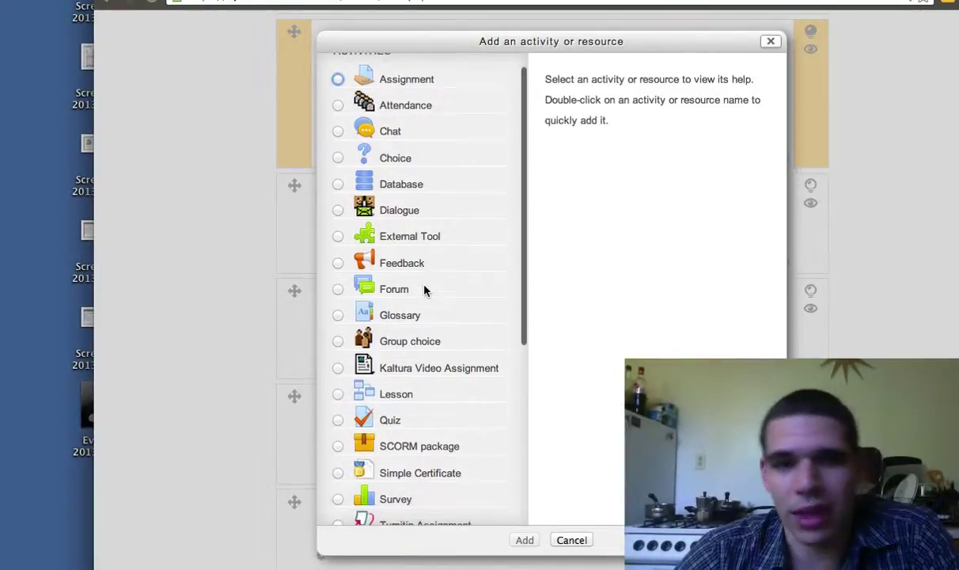
{"action": "left_click", "coordinate": [338, 289]}
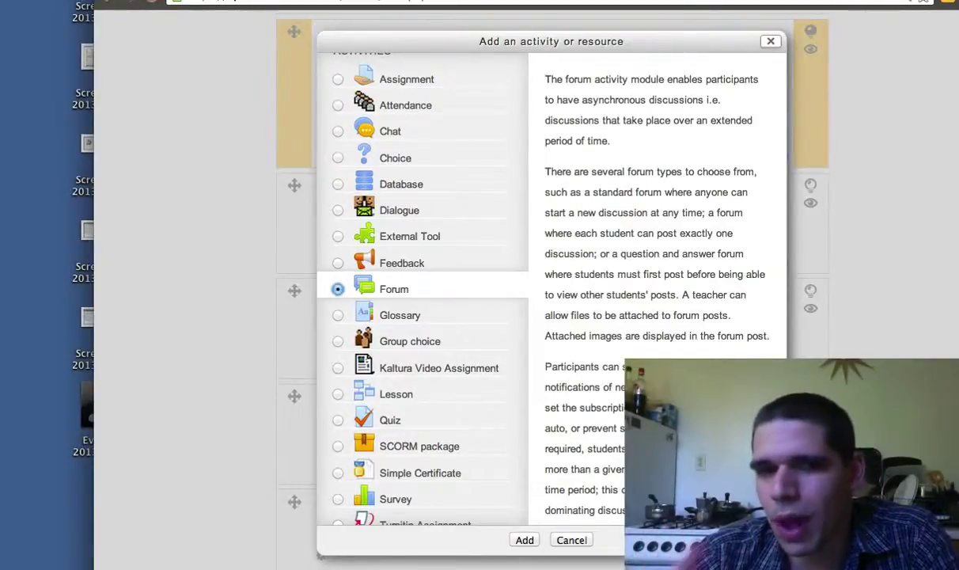
{"action": "left_click", "coordinate": [336, 393]}
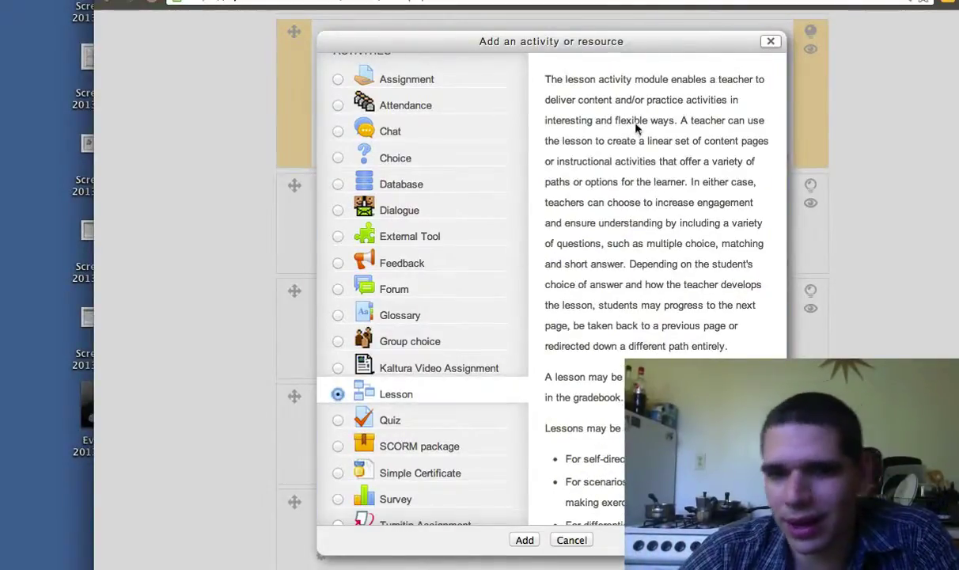
{"action": "scroll", "coordinate": [602, 238], "scroll_direction": "down", "scroll_amount": 3}
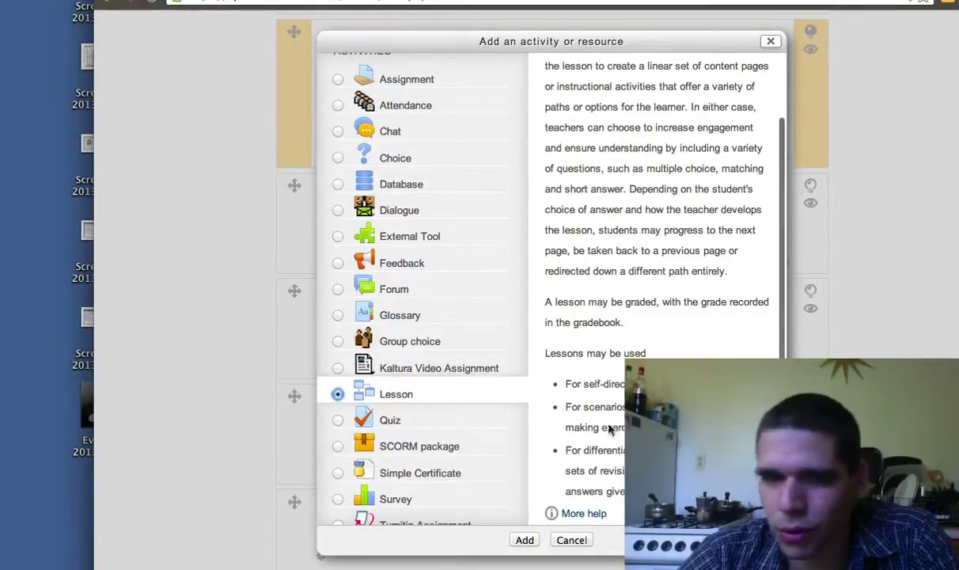
{"action": "left_click", "coordinate": [339, 290]}
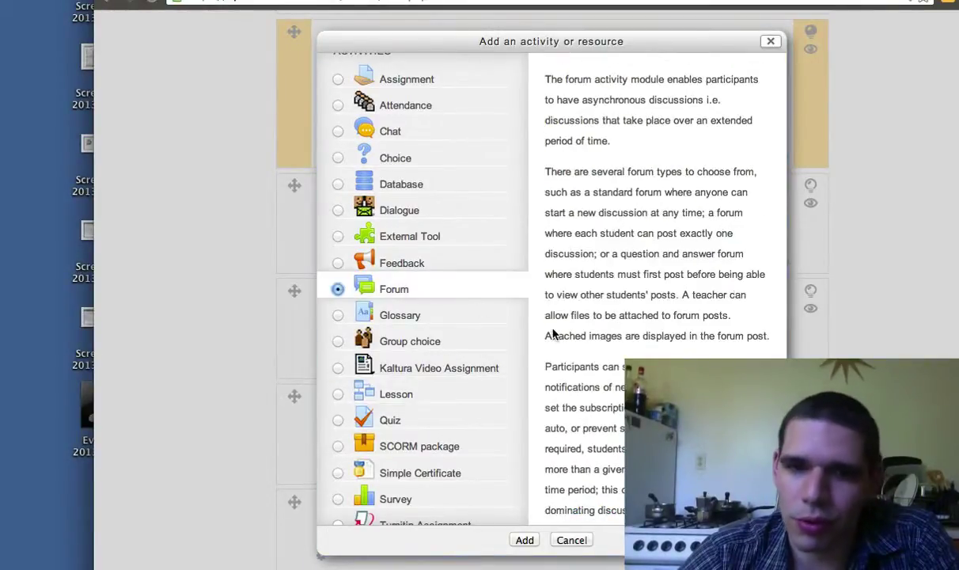
{"action": "scroll", "coordinate": [553, 334], "scroll_direction": "down", "scroll_amount": 3}
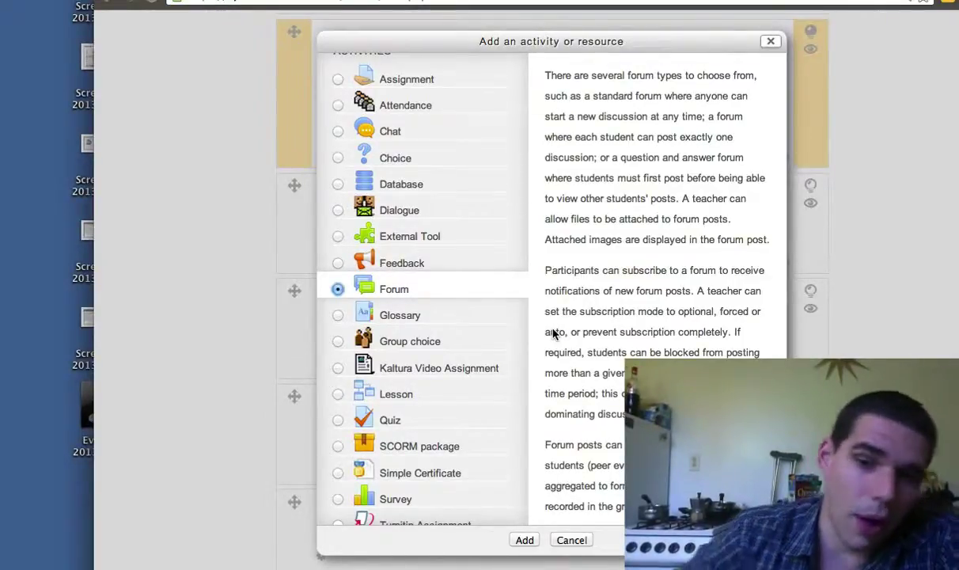
{"action": "scroll", "coordinate": [554, 334], "scroll_direction": "down", "scroll_amount": 5}
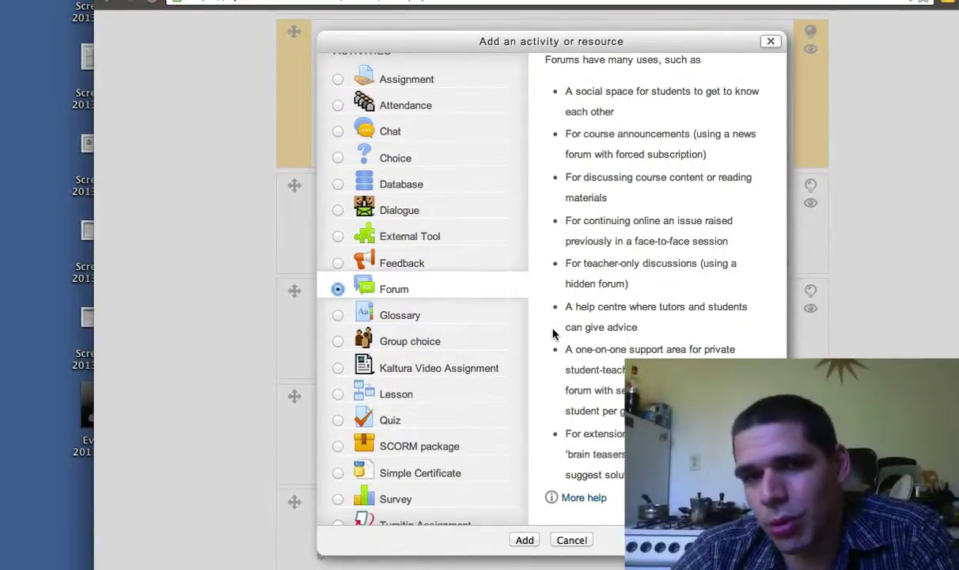
{"action": "left_click", "coordinate": [523, 541]}
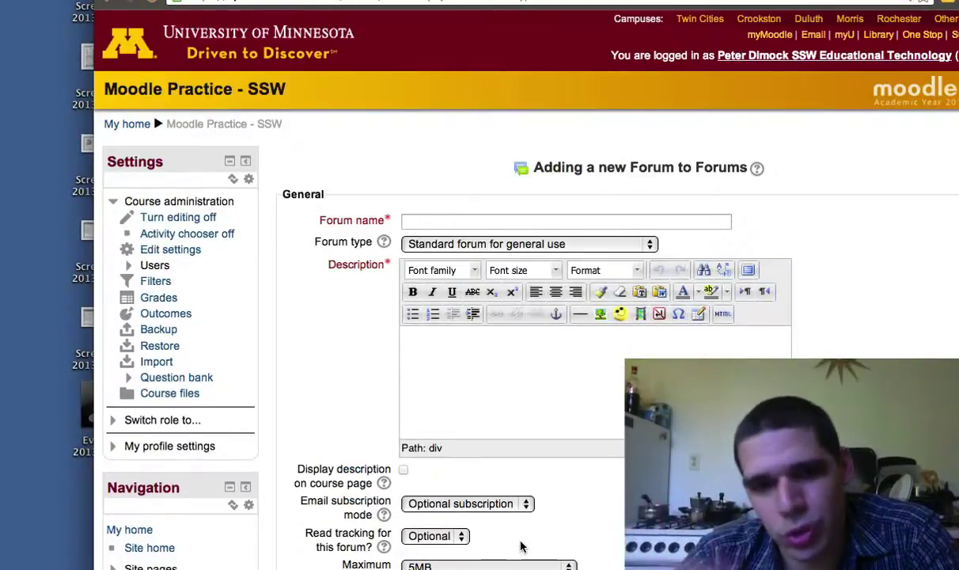
Step: Make it a single simple discussion named 'Simple Discussion - About Favorite Chocolate' asking your favorite chocolate and why
{"action": "left_click", "coordinate": [466, 243]}
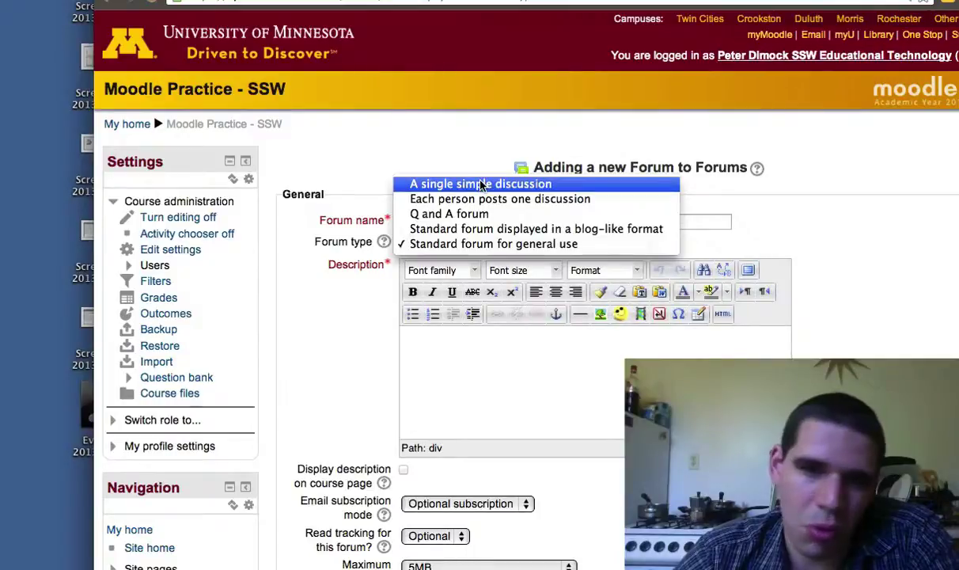
{"action": "left_click", "coordinate": [501, 184]}
{"action": "left_click", "coordinate": [435, 222]}
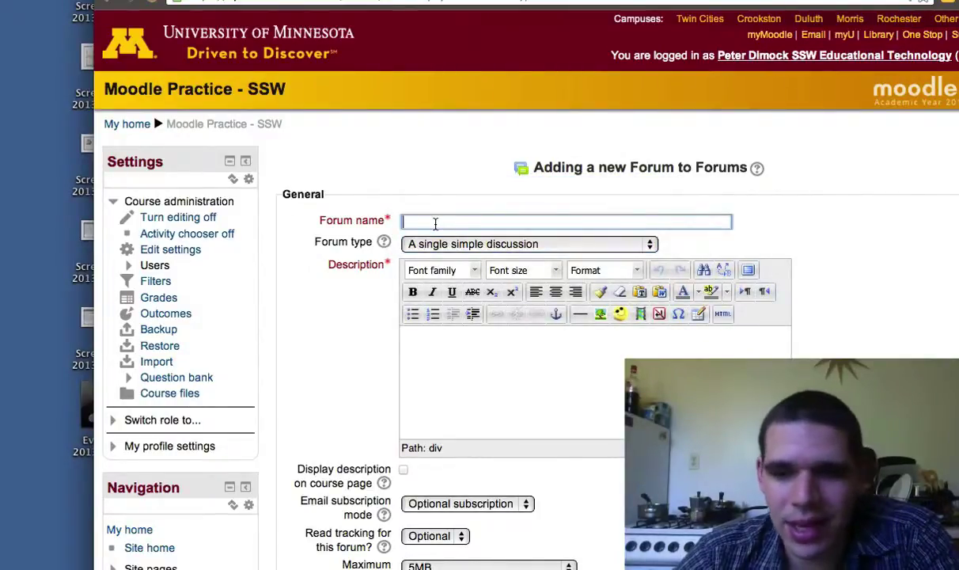
{"action": "type", "text": "Simple "}
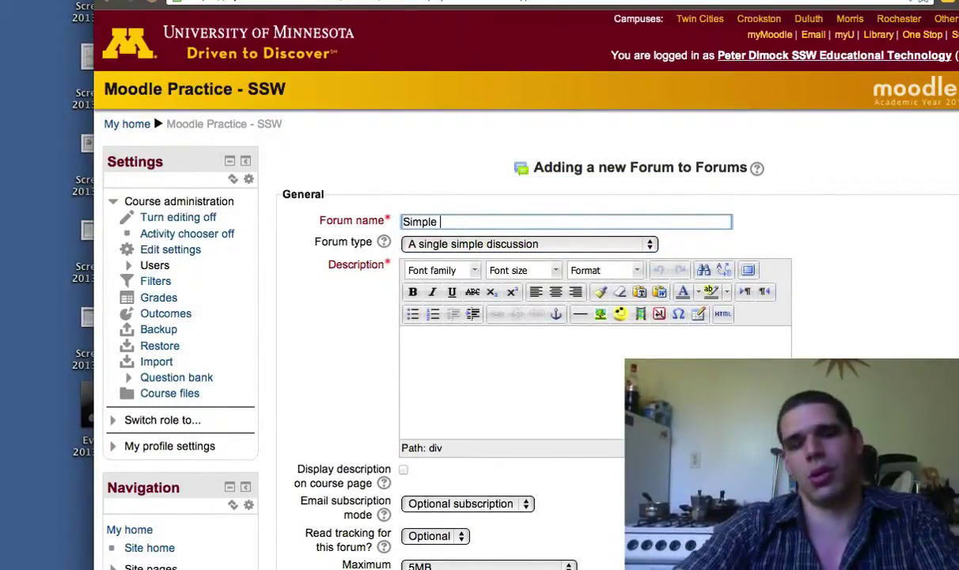
{"action": "type", "text": "Discussion"}
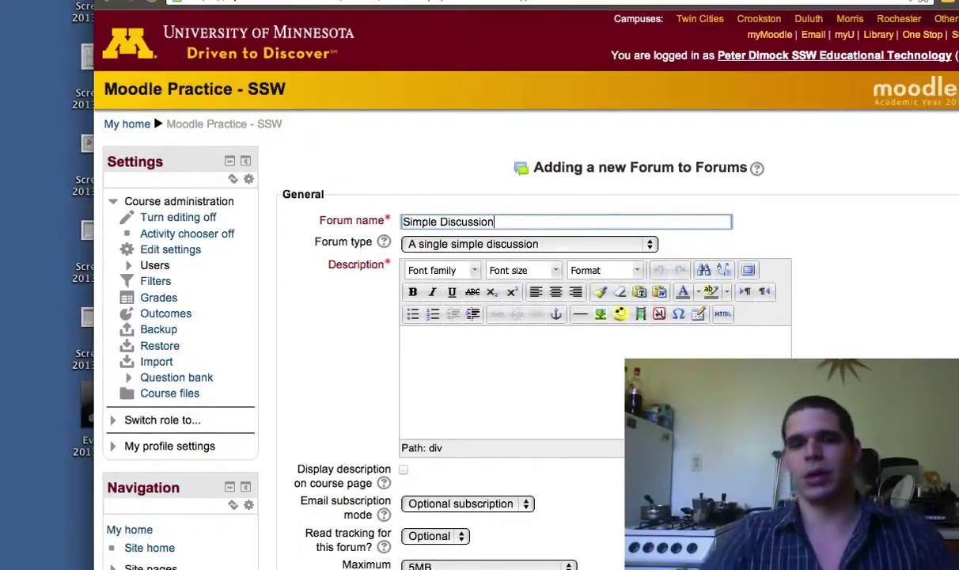
{"action": "type", "text": "- About "}
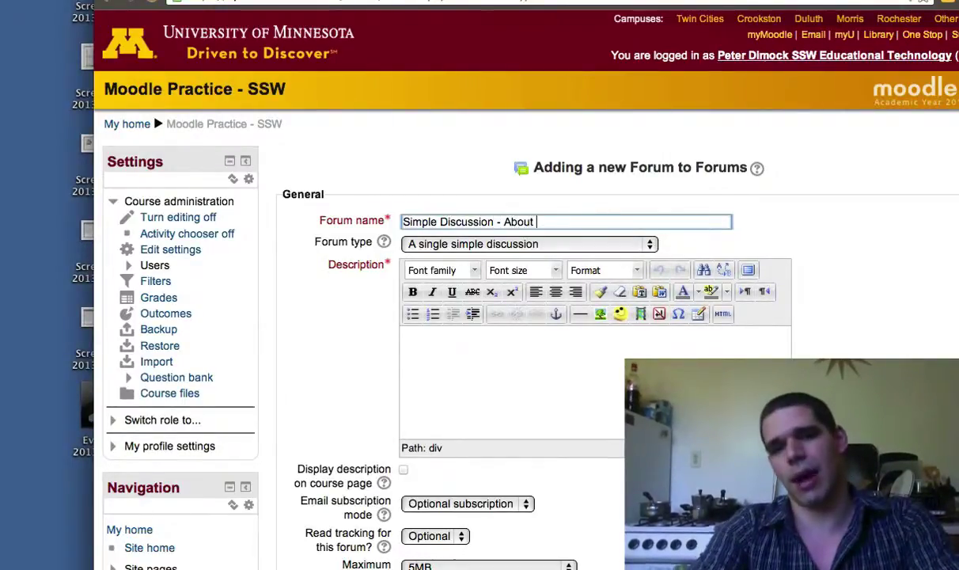
{"action": "type", "text": "Favorite Cho"}
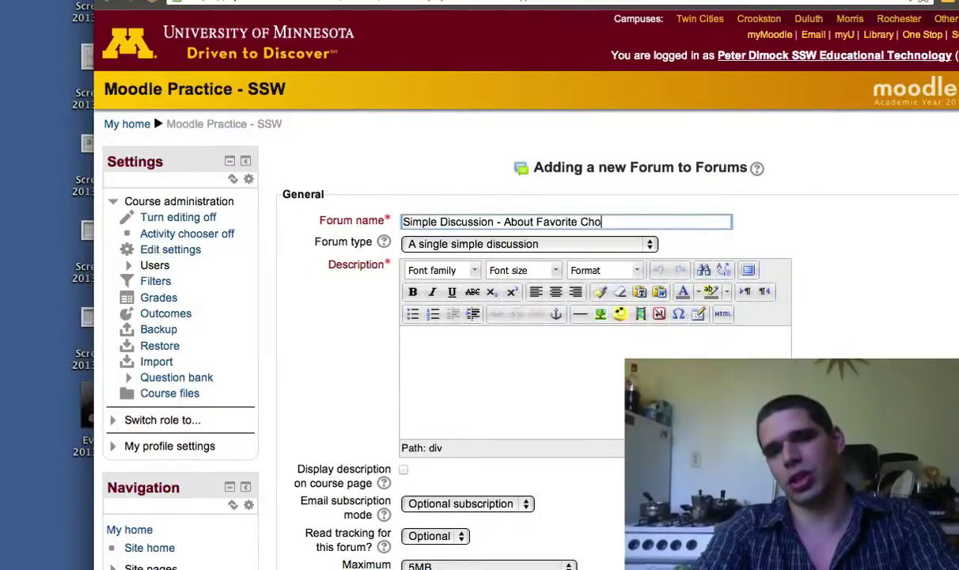
{"action": "type", "text": "colate"}
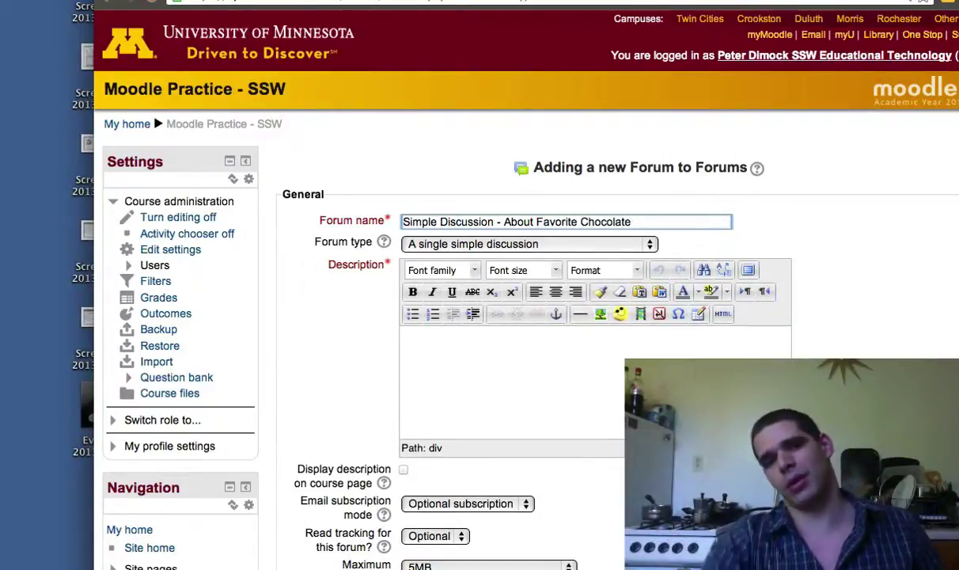
{"action": "left_click", "coordinate": [569, 365]}
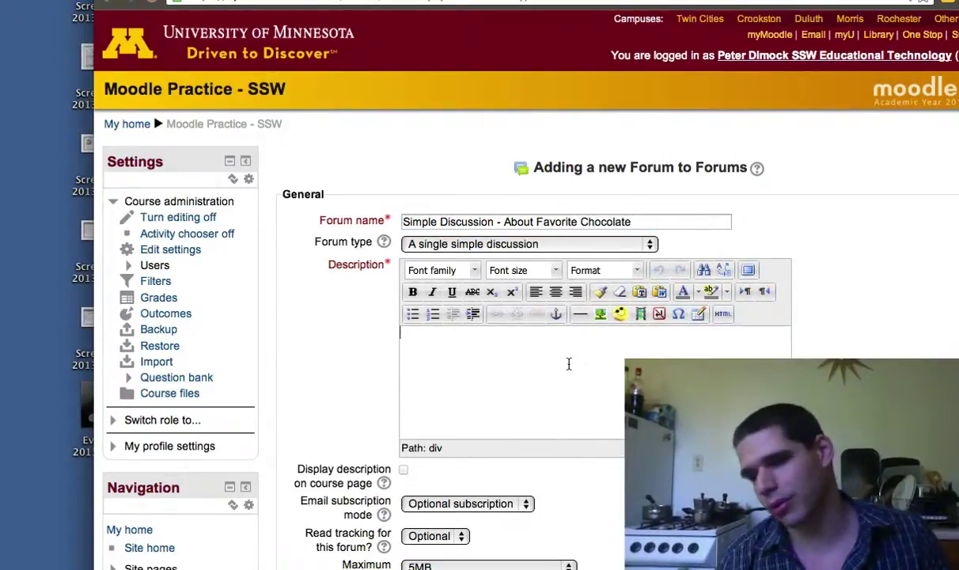
{"action": "type", "text": "Please share wh"}
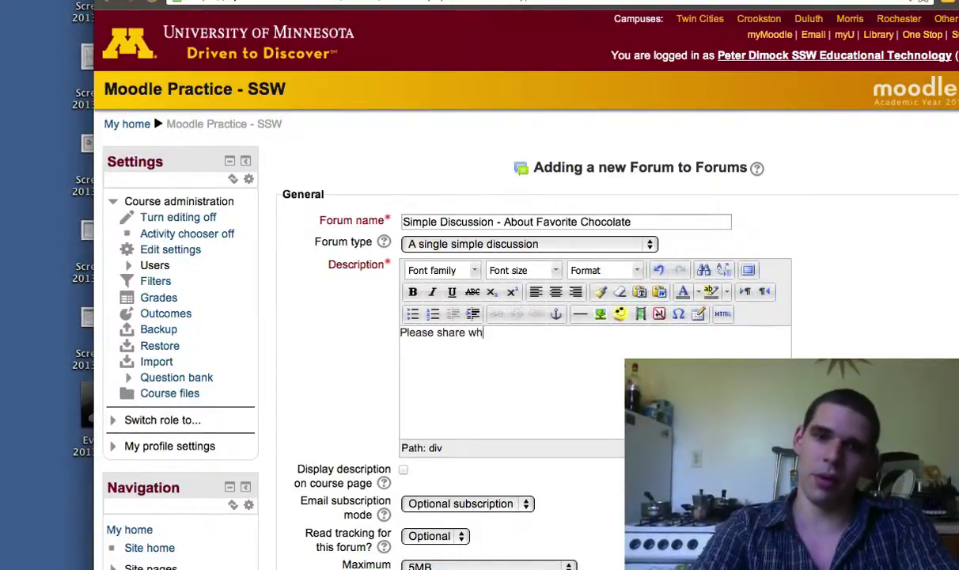
{"action": "type", "text": "at is your favor"}
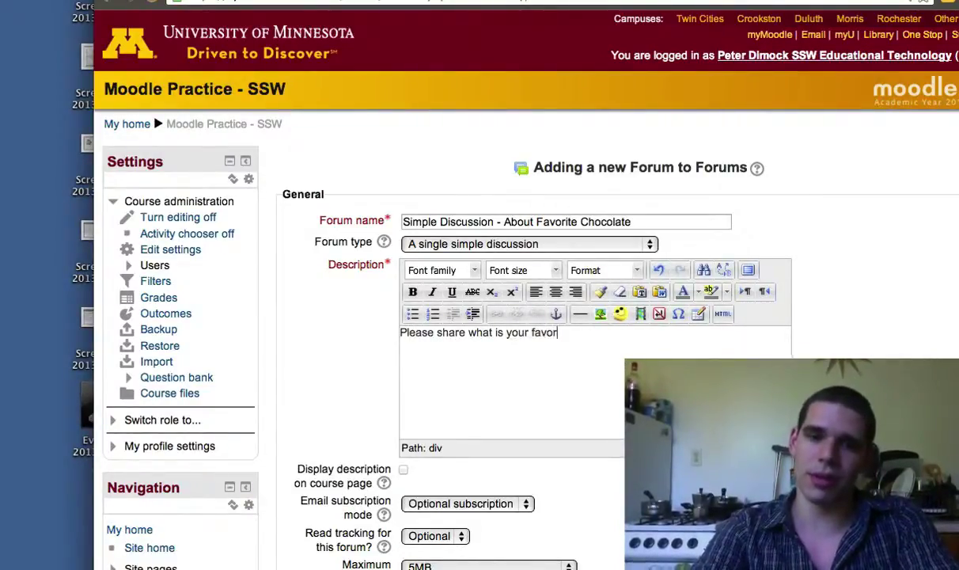
{"action": "type", "text": "ite chocolate a"}
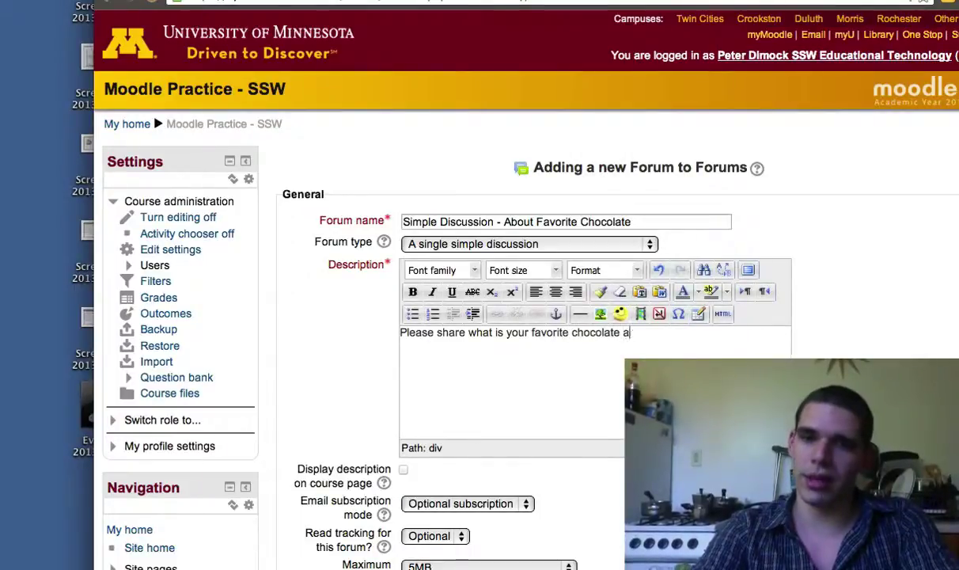
{"action": "type", "text": "nd why?"}
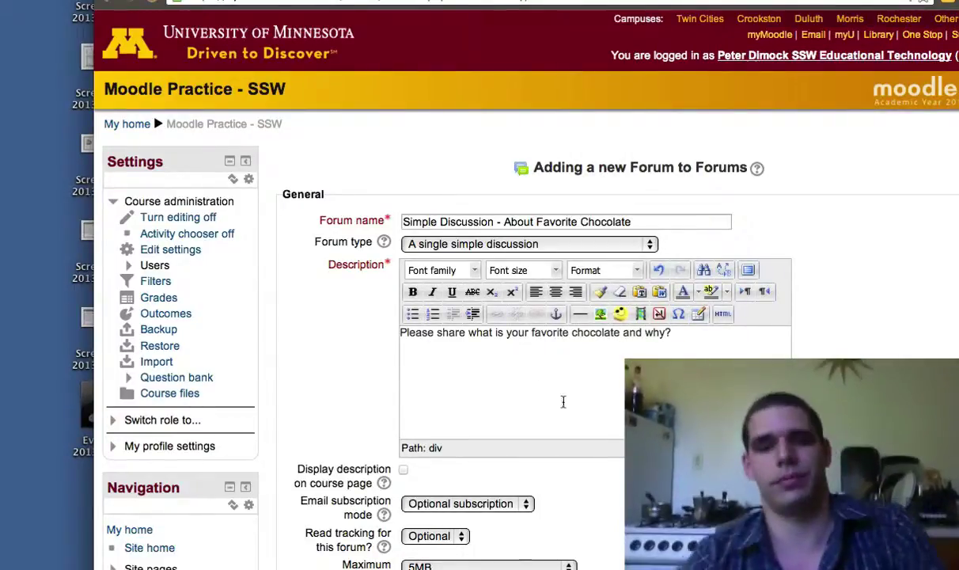
{"action": "scroll", "coordinate": [562, 400], "scroll_direction": "down", "scroll_amount": 5}
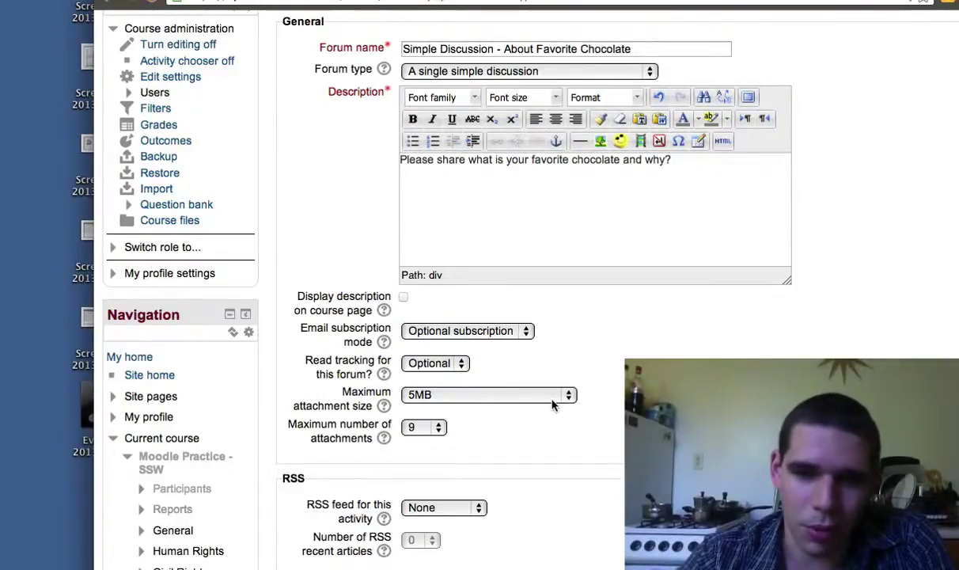
Step: Display the description on the course page and force everyone's email subscription
{"action": "left_click", "coordinate": [404, 297]}
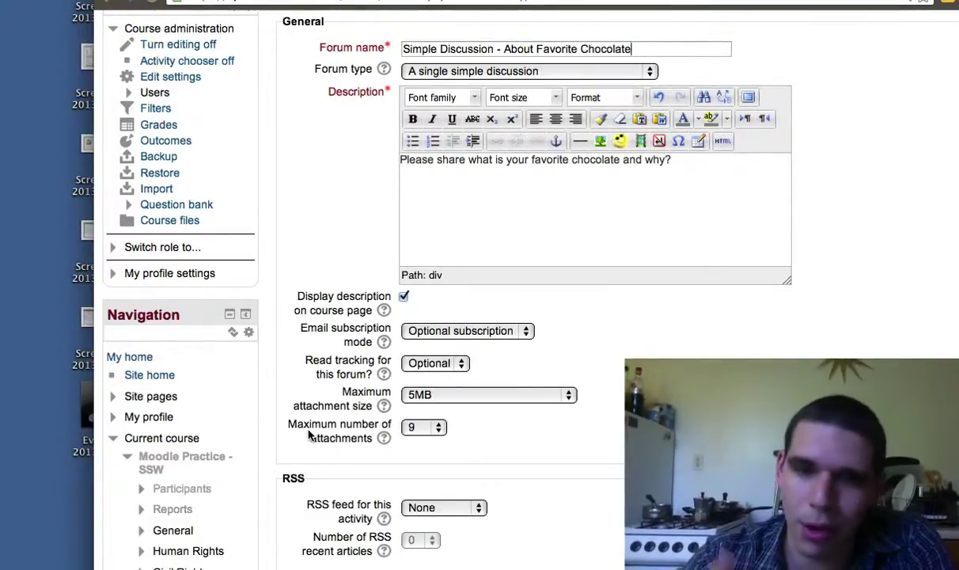
{"action": "left_click", "coordinate": [431, 332]}
{"action": "left_click", "coordinate": [447, 346]}
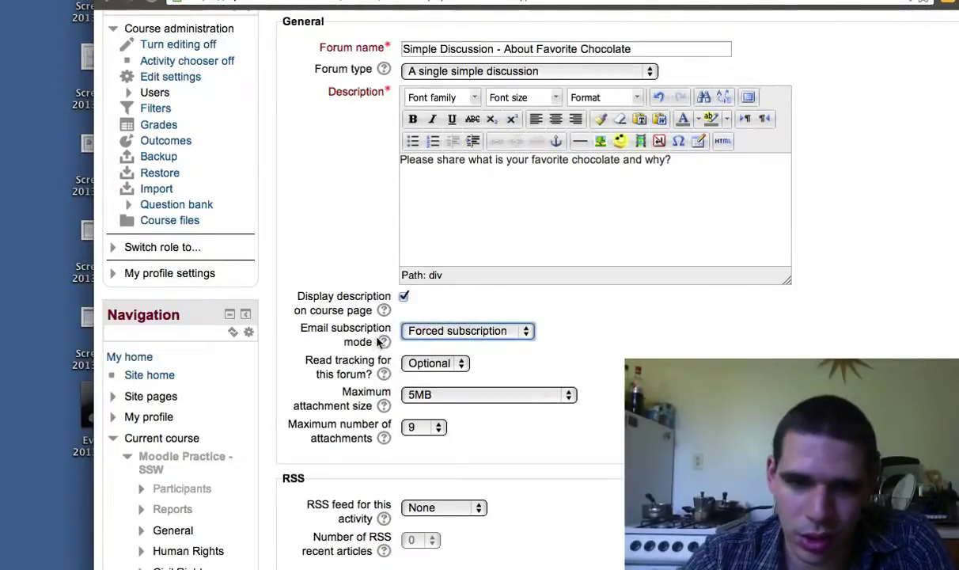
{"action": "left_click", "coordinate": [382, 341]}
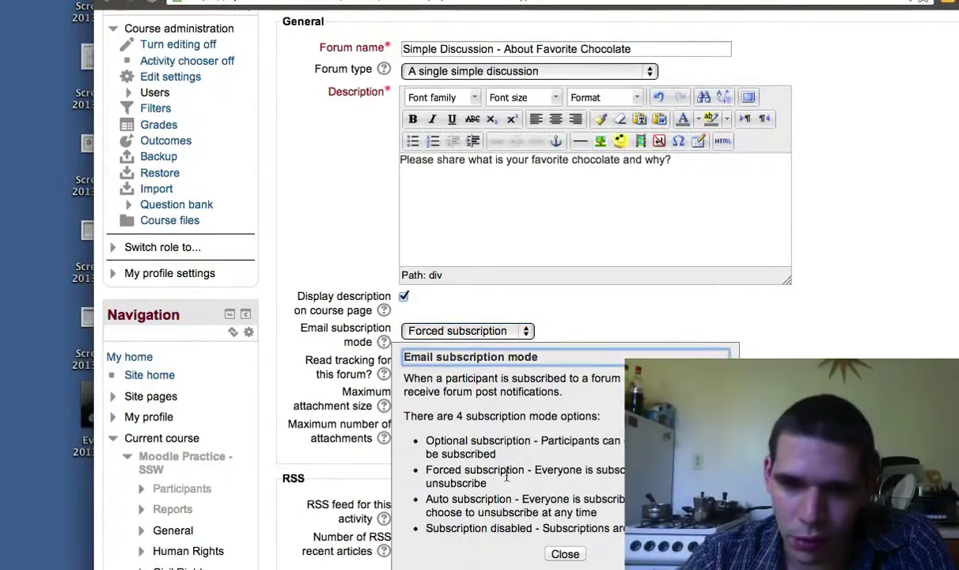
{"action": "left_click_drag", "start_coordinate": [535, 471], "coordinate": [487, 483]}
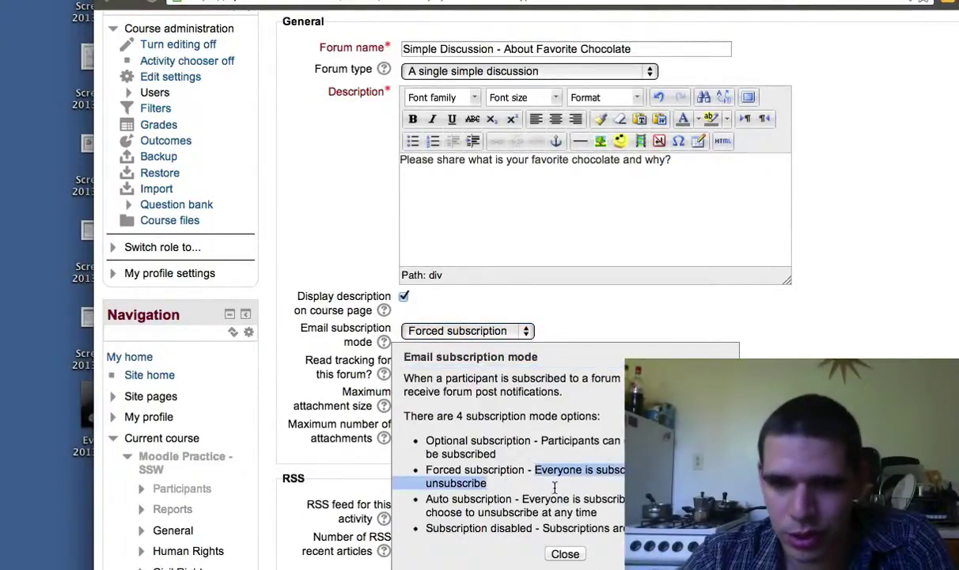
{"action": "left_click", "coordinate": [563, 556]}
Step: Turn read tracking on and allow attachments up to 20MB
{"action": "left_click", "coordinate": [435, 365]}
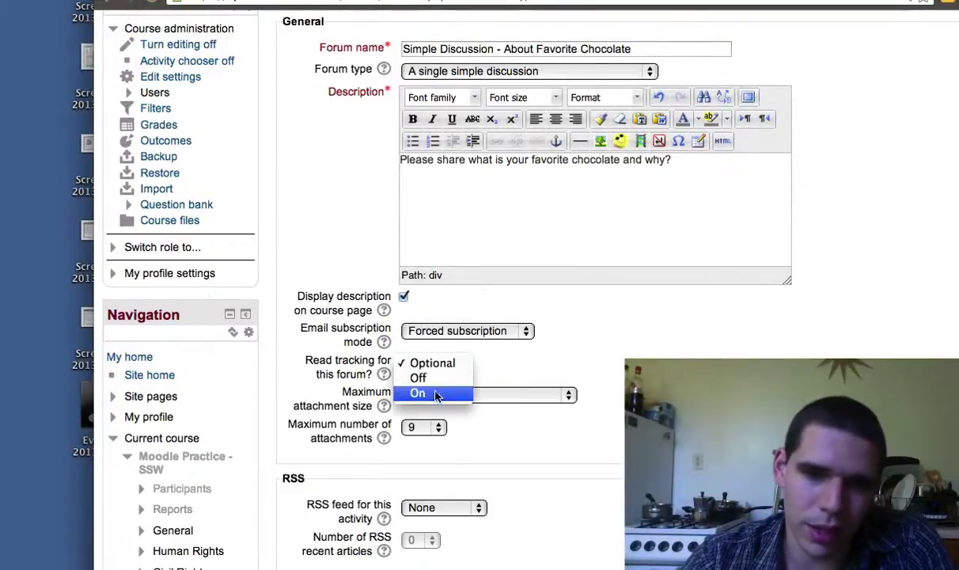
{"action": "left_click", "coordinate": [431, 398]}
{"action": "left_click", "coordinate": [384, 375]}
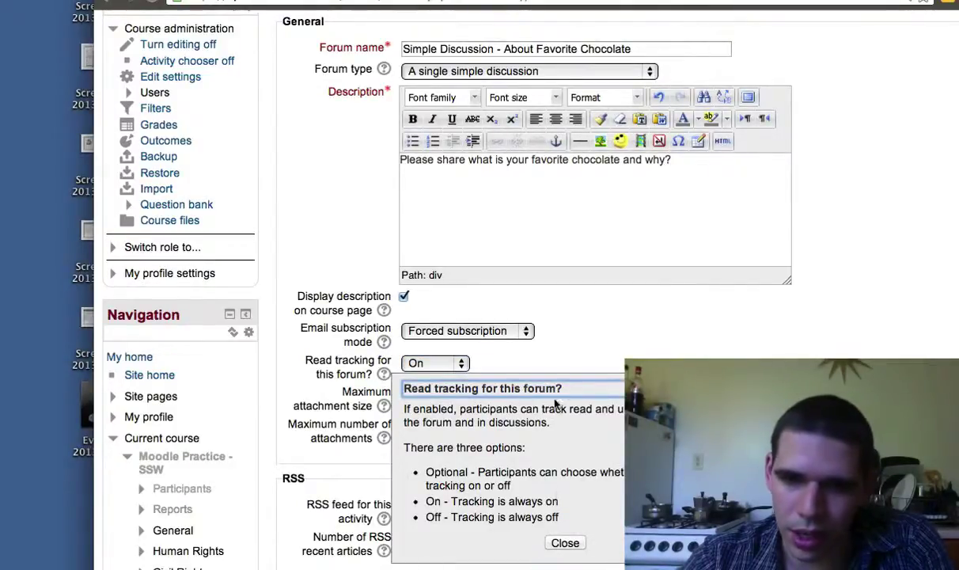
{"action": "left_click", "coordinate": [566, 543]}
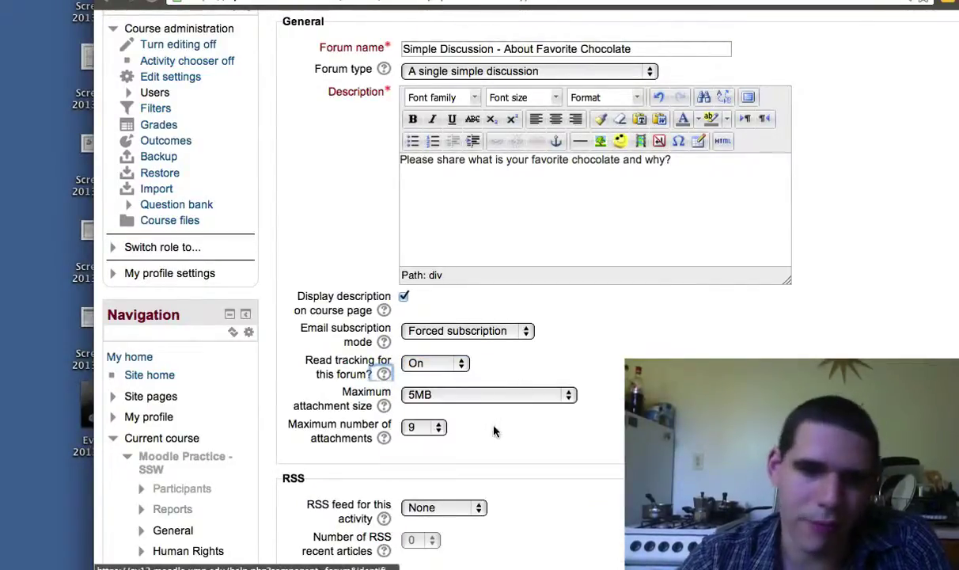
{"action": "left_click", "coordinate": [479, 393]}
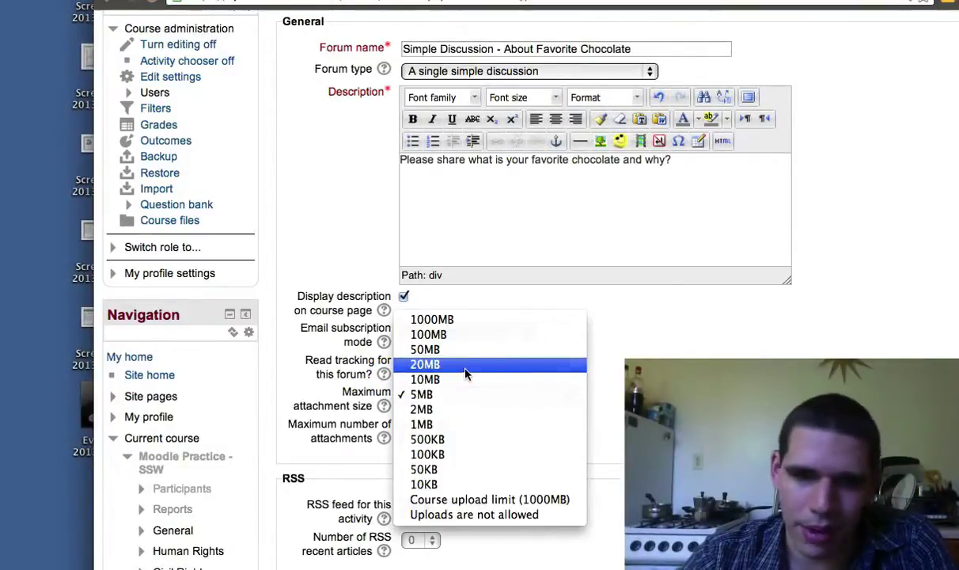
{"action": "left_click", "coordinate": [466, 374]}
Step: Append 'Upload an image of it.' to the forum description
{"action": "scroll", "coordinate": [434, 481], "scroll_direction": "down", "scroll_amount": 3}
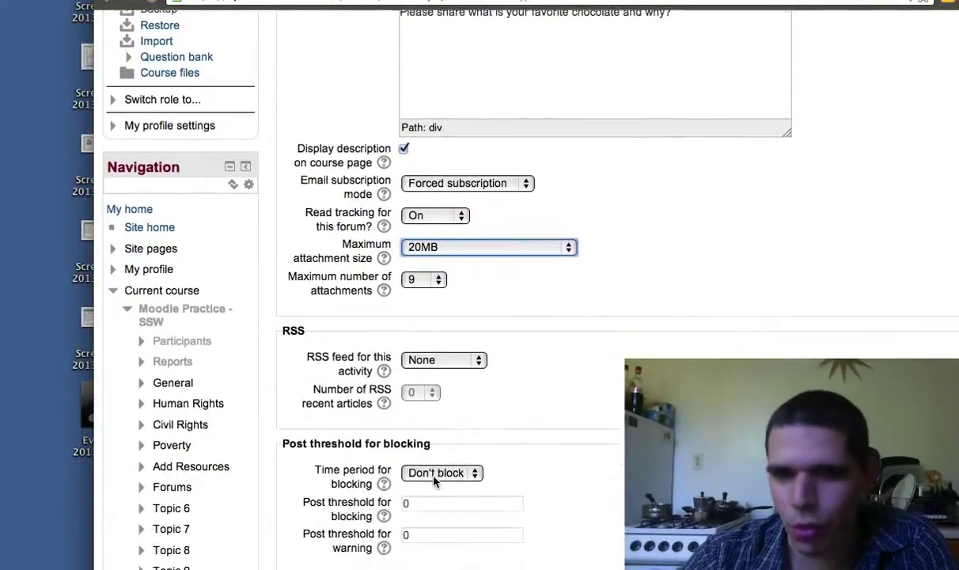
{"action": "scroll", "coordinate": [434, 480], "scroll_direction": "up", "scroll_amount": 3}
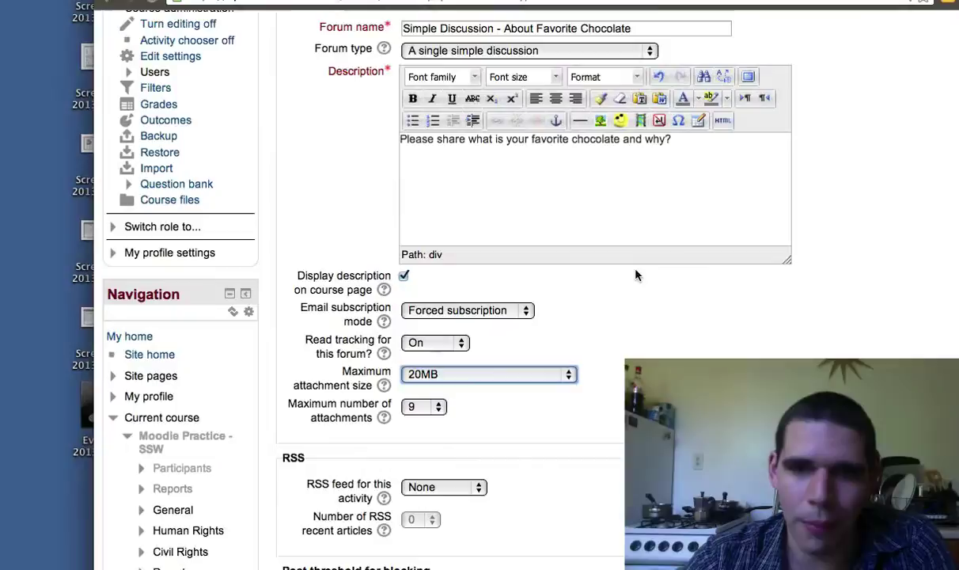
{"action": "left_click", "coordinate": [659, 154]}
{"action": "type", "text": "U"}
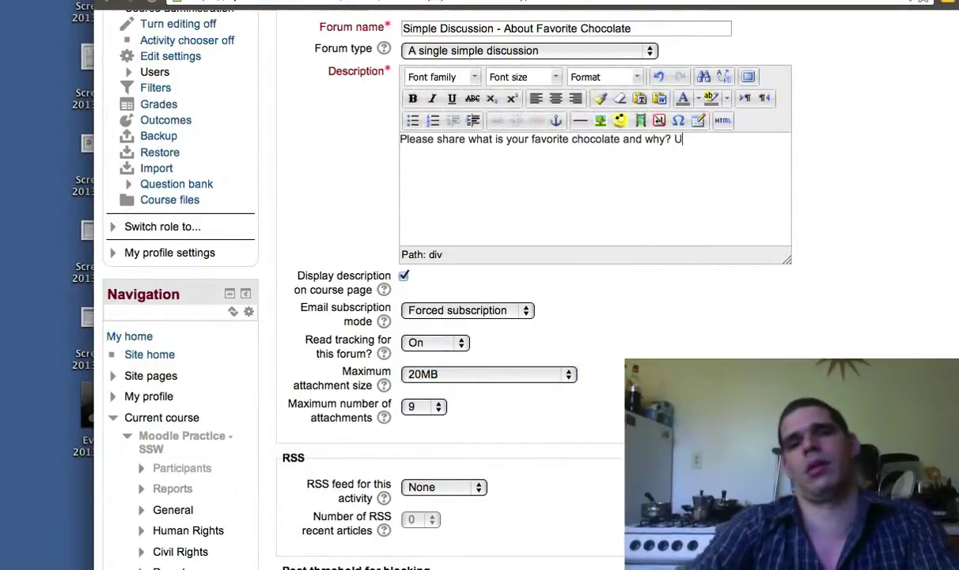
{"action": "type", "text": "pload an image of it."}
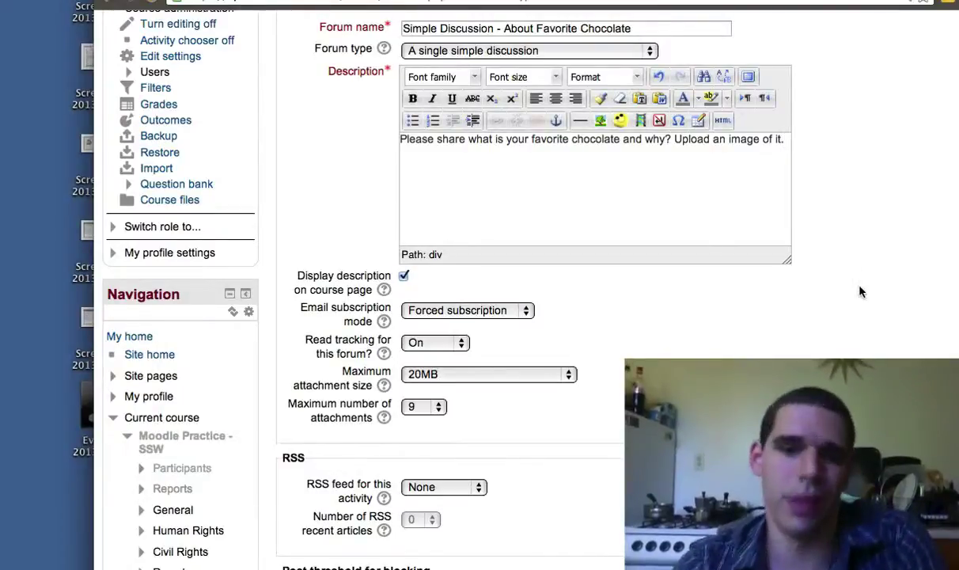
Step: Keep no groups and no grouping, then save and return to the course
{"action": "scroll", "coordinate": [861, 292], "scroll_direction": "down", "scroll_amount": 15}
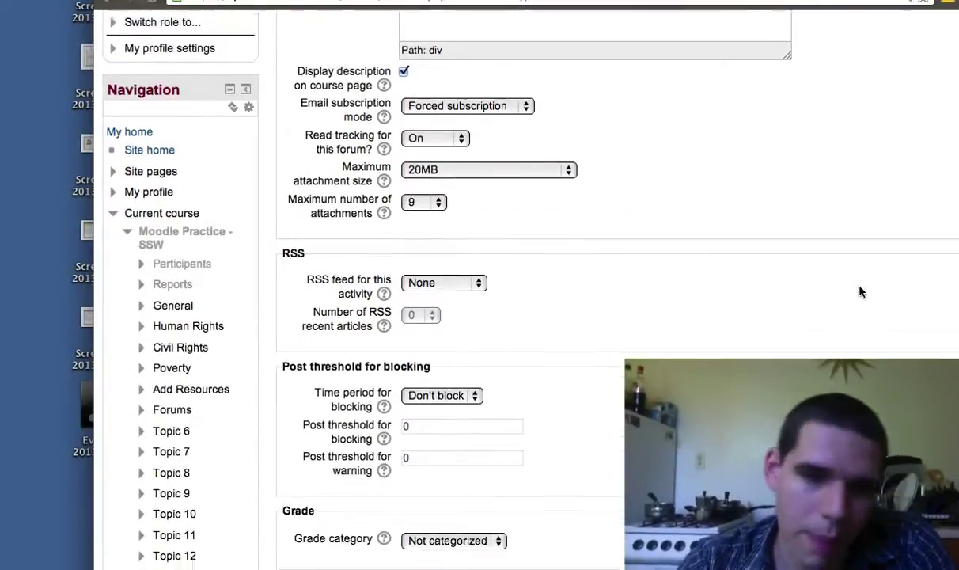
{"action": "scroll", "coordinate": [861, 292], "scroll_direction": "down", "scroll_amount": 3}
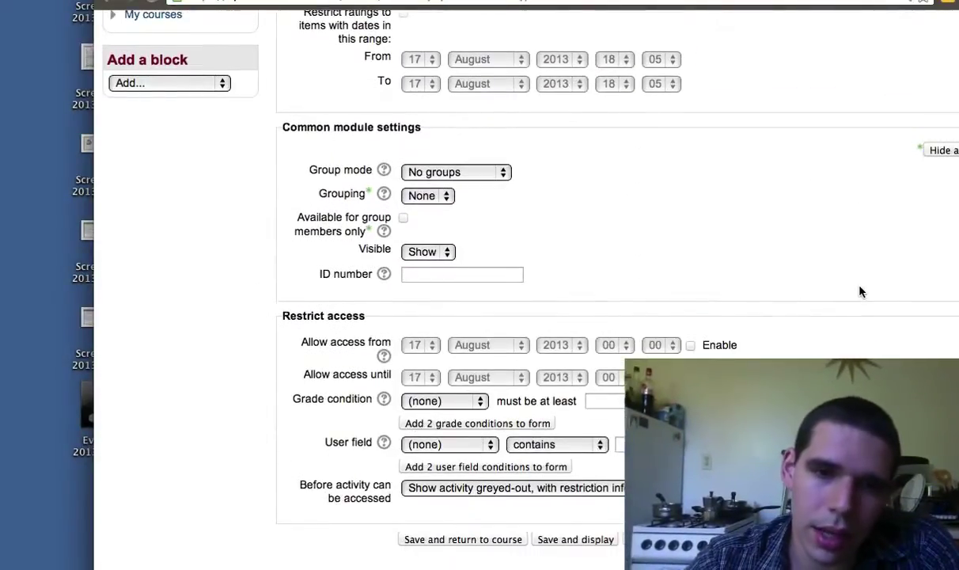
{"action": "left_click", "coordinate": [482, 177]}
{"action": "left_click", "coordinate": [518, 169]}
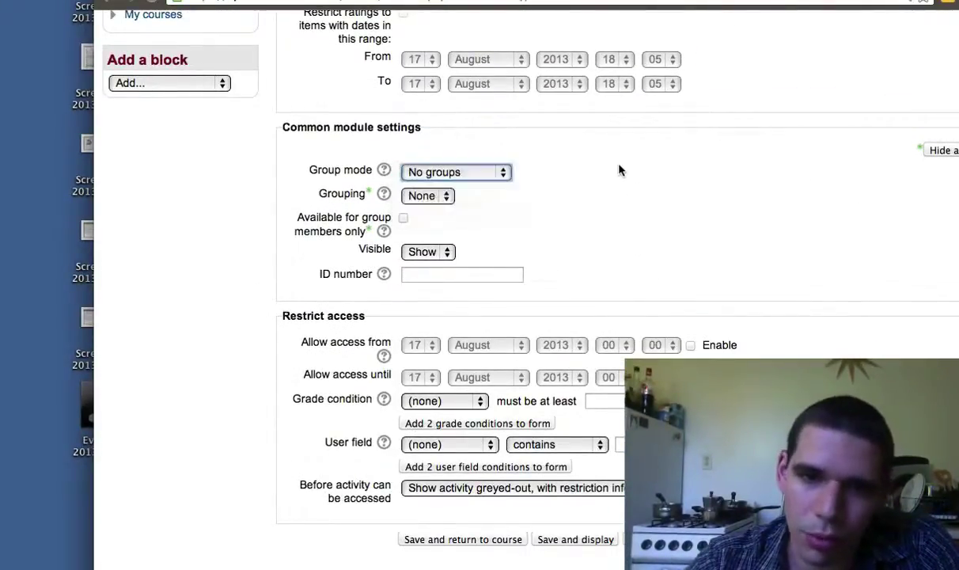
{"action": "left_click", "coordinate": [414, 200]}
{"action": "left_click", "coordinate": [420, 196]}
{"action": "scroll", "coordinate": [696, 271], "scroll_direction": "down", "scroll_amount": 1}
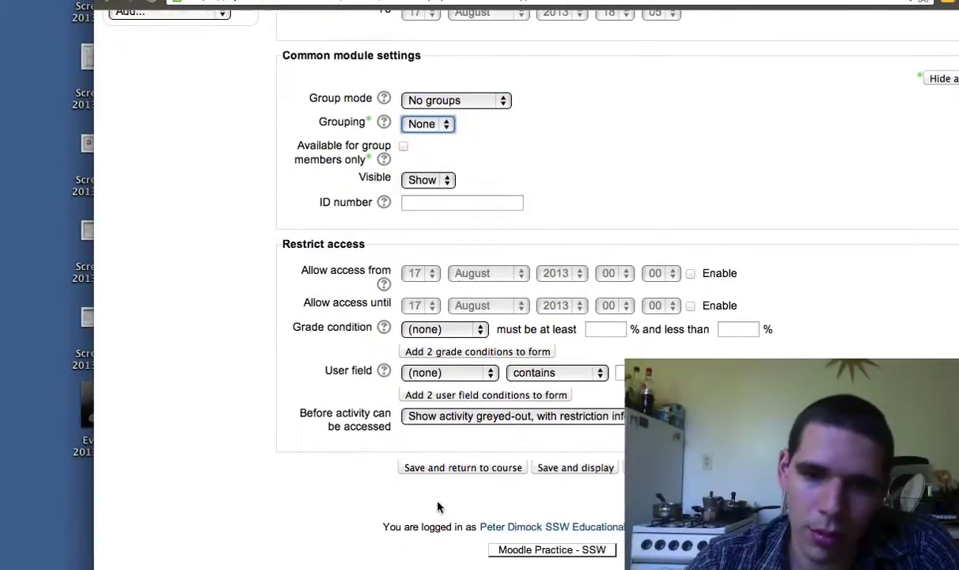
{"action": "left_click", "coordinate": [455, 471]}
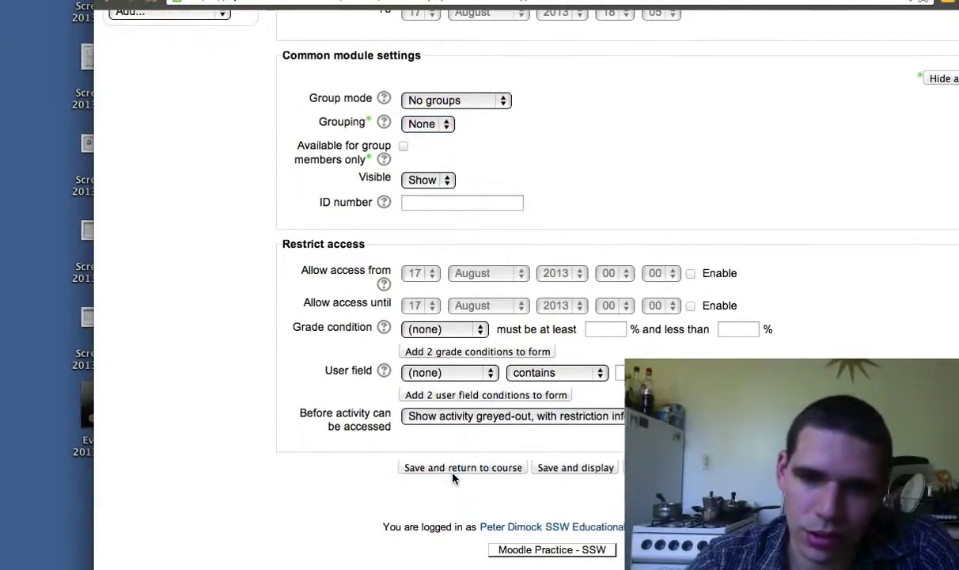
{"action": "scroll", "coordinate": [454, 477], "scroll_direction": "down", "scroll_amount": 15}
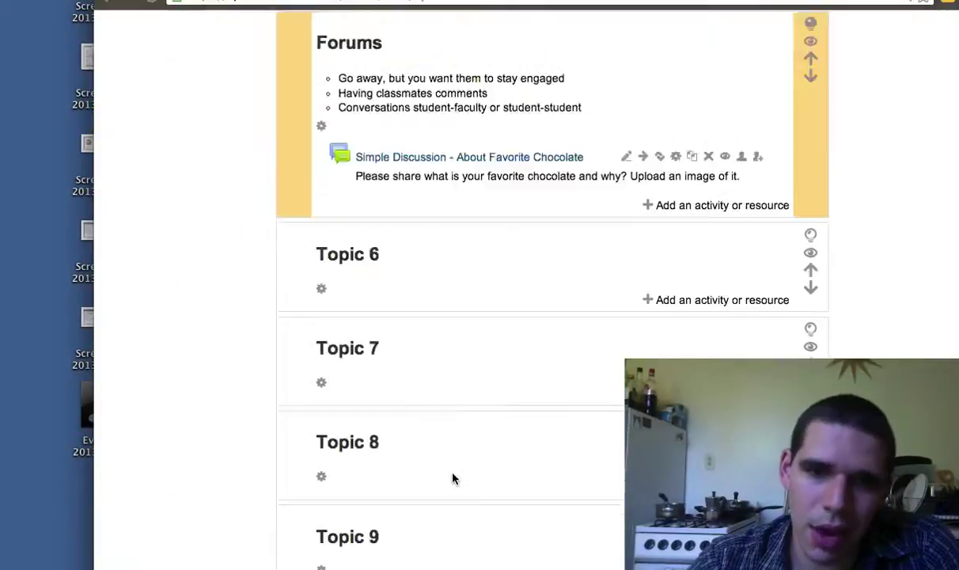
Step: Open the Favorite Chocolate discussion forum and start a reply to its opening post
{"action": "scroll", "coordinate": [454, 477], "scroll_direction": "up", "scroll_amount": 4}
{"action": "scroll", "coordinate": [454, 477], "scroll_direction": "up", "scroll_amount": 5}
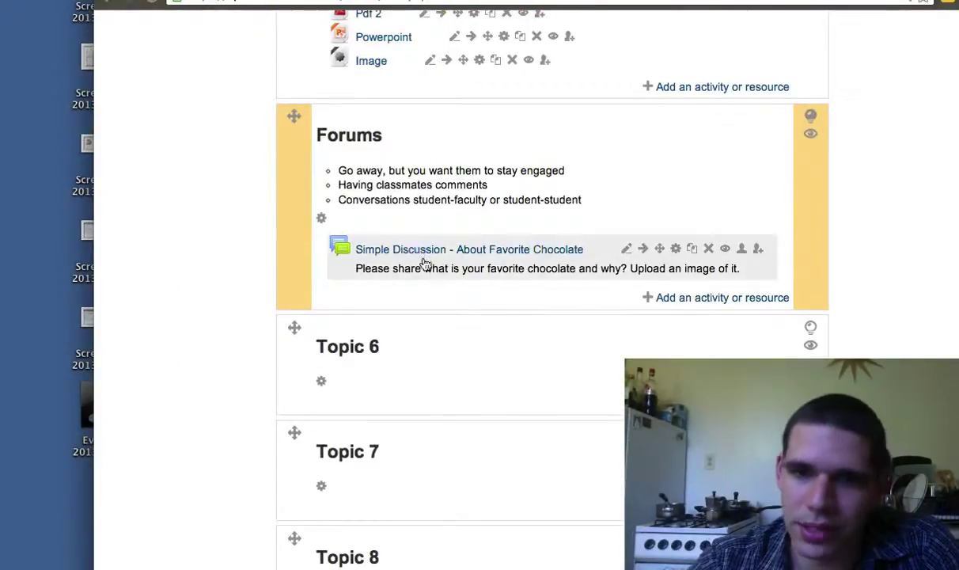
{"action": "left_click_drag", "start_coordinate": [355, 269], "coordinate": [753, 276]}
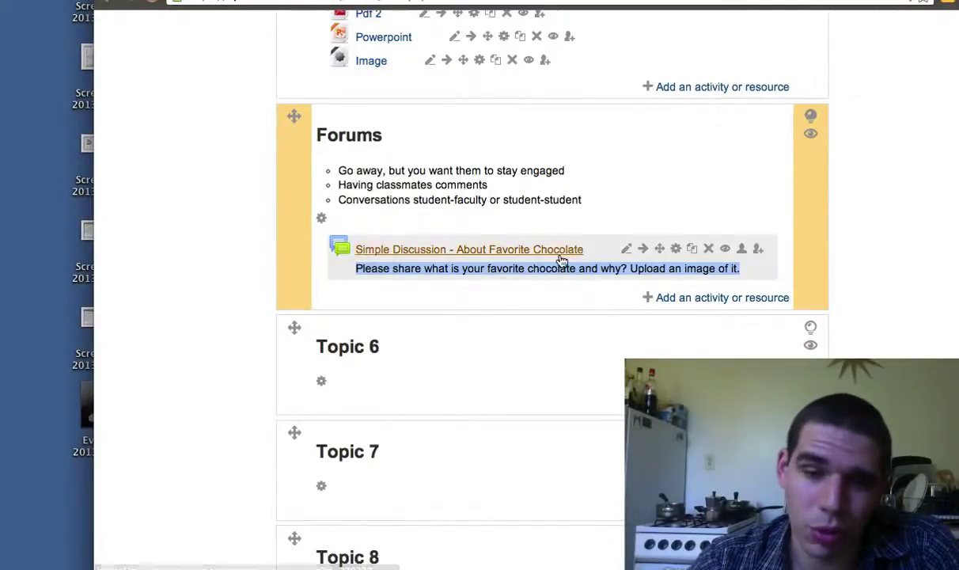
{"action": "left_click", "coordinate": [562, 250]}
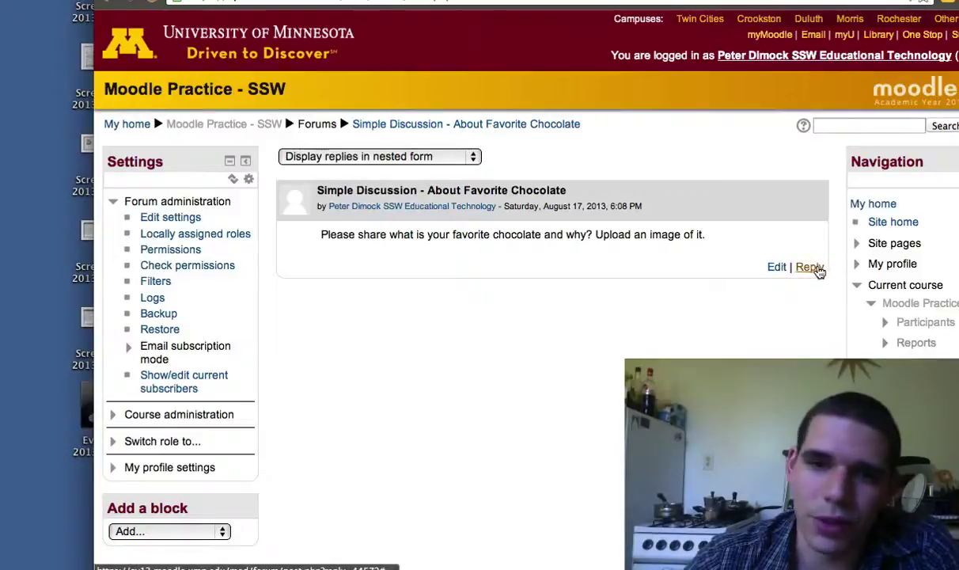
{"action": "left_click", "coordinate": [818, 270]}
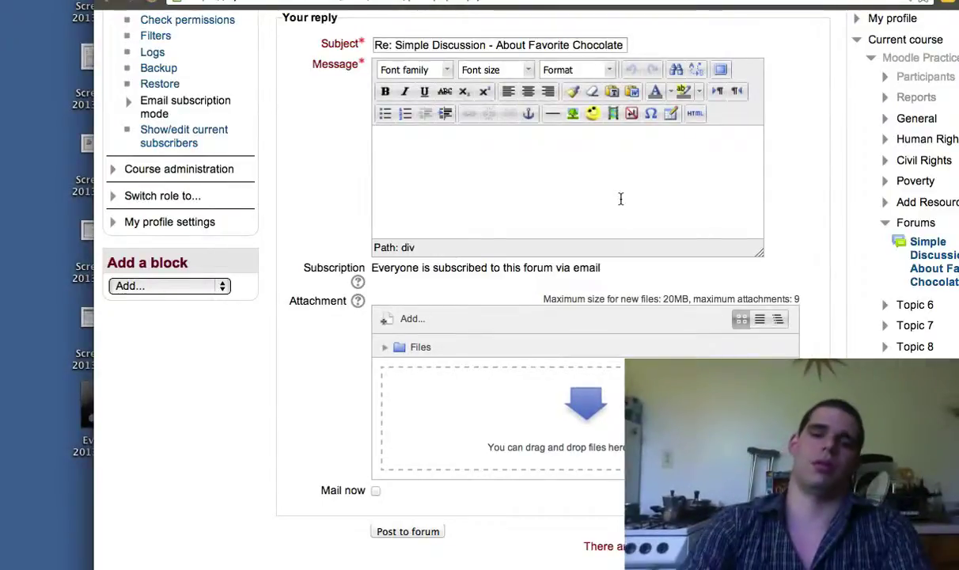
Step: Write 'Nutella' as the reply message, replacing the earlier 'Dark chocolat' text
{"action": "left_click", "coordinate": [621, 199]}
{"action": "type", "text": "Dark chocolat"}
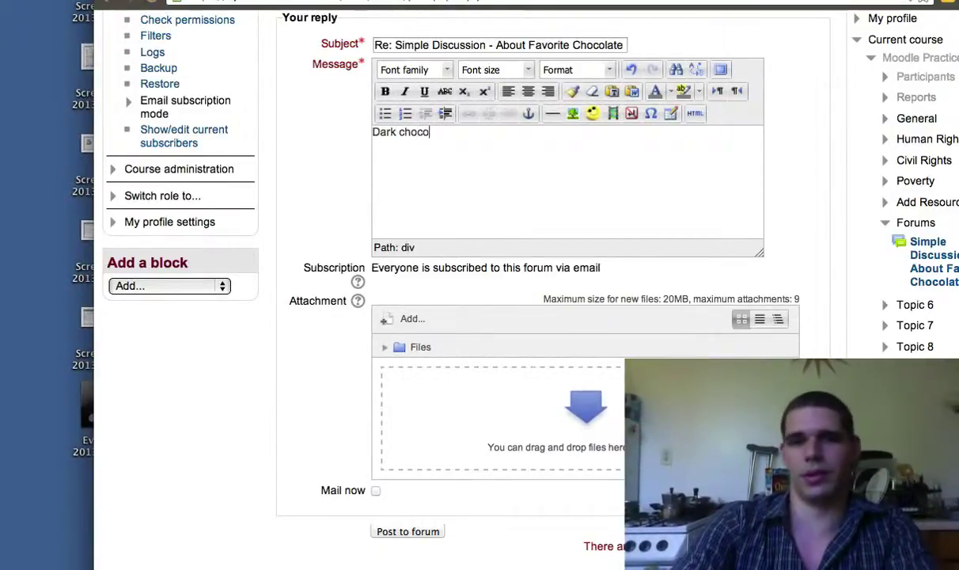
{"action": "key", "text": "BackSpace"}
{"action": "key", "text": "BackSpace"}
{"action": "key", "text": "BackSpace"}
{"action": "key", "text": "BackSpace"}
{"action": "key", "text": "BackSpace"}
{"action": "key", "text": "BackSpace"}
{"action": "key", "text": "BackSpace"}
{"action": "key", "text": "BackSpace"}
{"action": "key", "text": "BackSpace"}
{"action": "key", "text": "BackSpace"}
{"action": "key", "text": "BackSpace"}
{"action": "key", "text": "BackSpace"}
{"action": "key", "text": "BackSpace"}
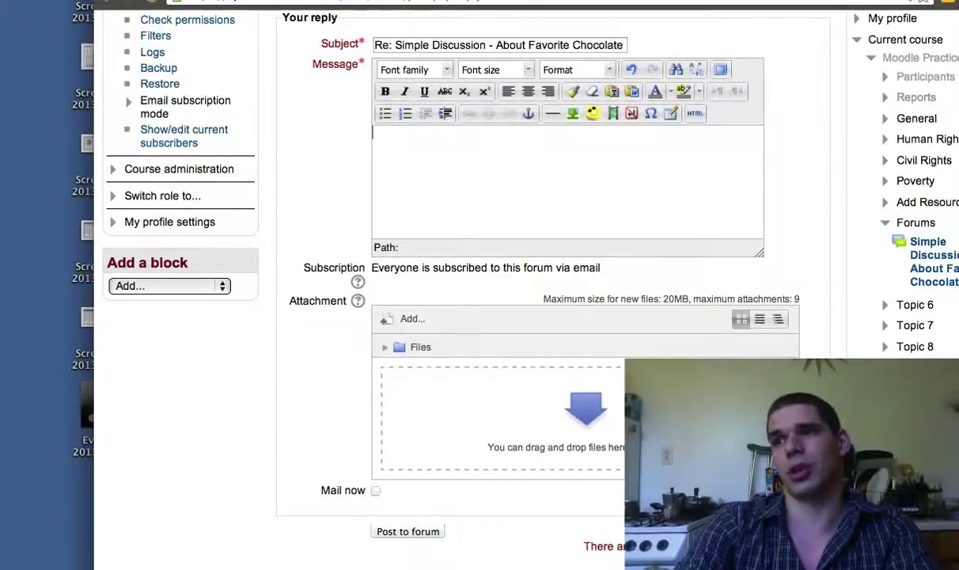
{"action": "type", "text": "Nutella"}
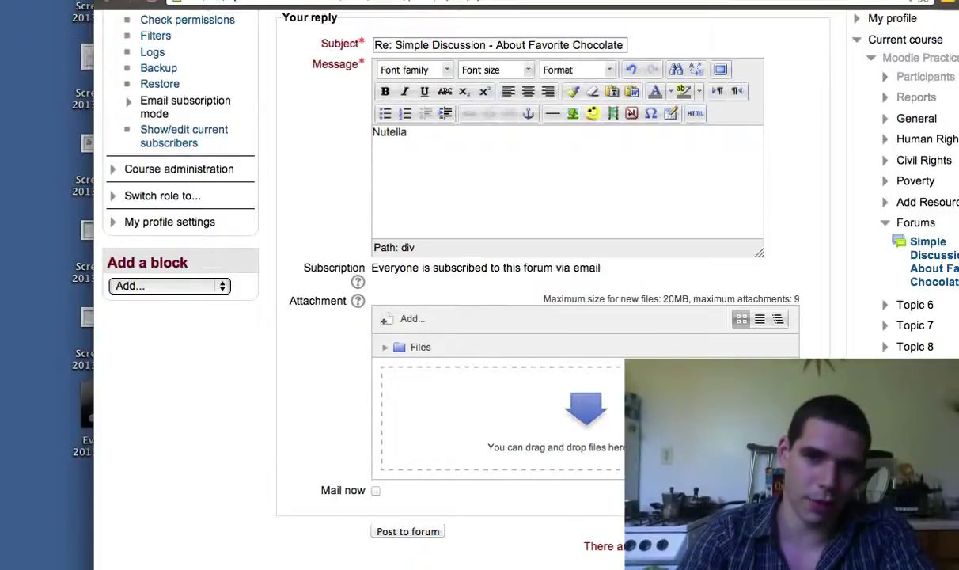
{"action": "key", "text": "Return"}
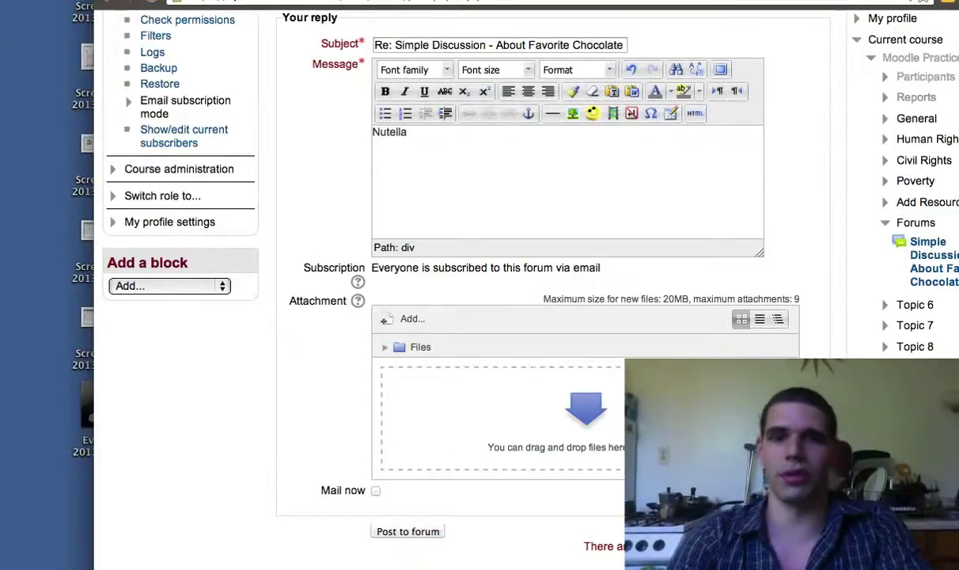
Step: Open the image insertion dialog and file picker, then cancel without inserting anything
{"action": "left_click", "coordinate": [571, 114]}
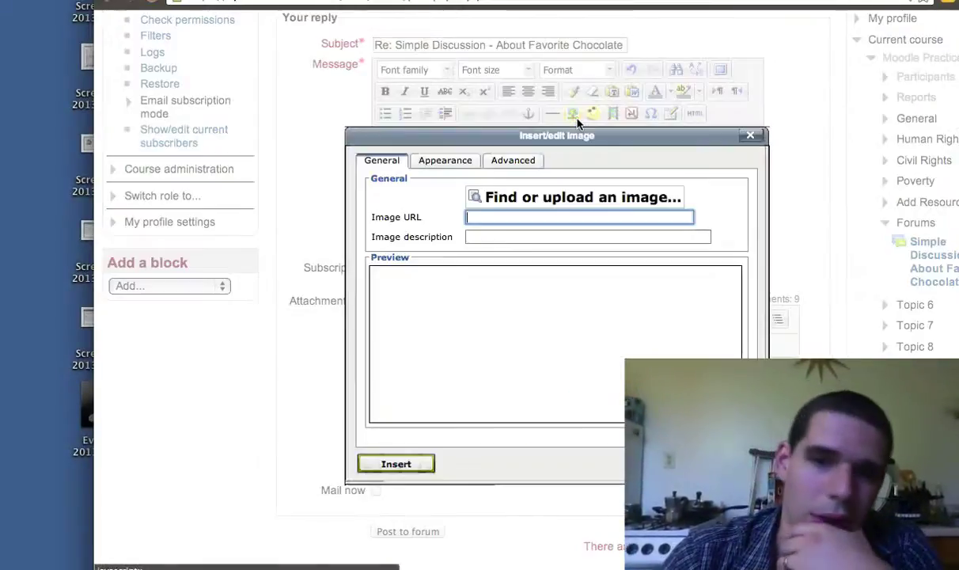
{"action": "left_click", "coordinate": [577, 199]}
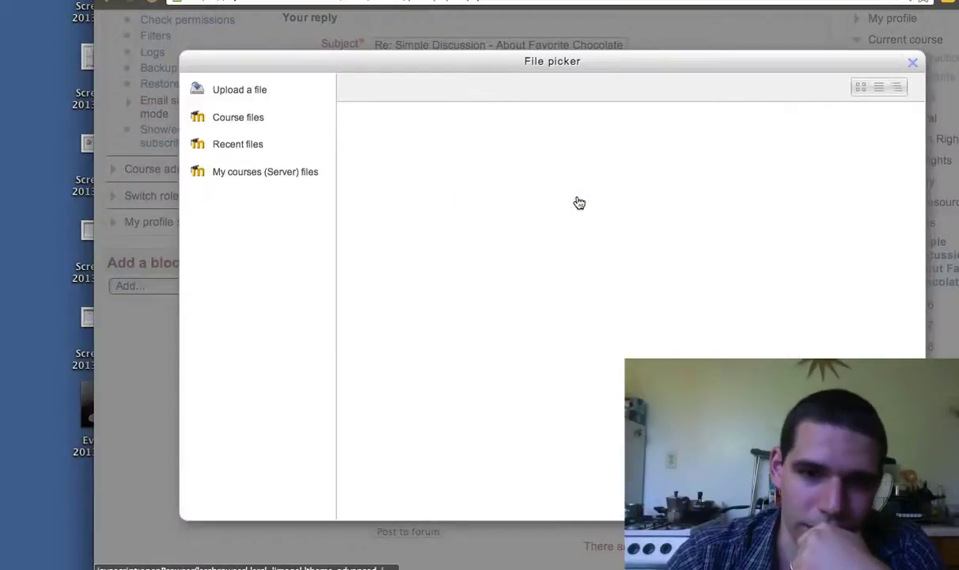
{"action": "left_click", "coordinate": [912, 61]}
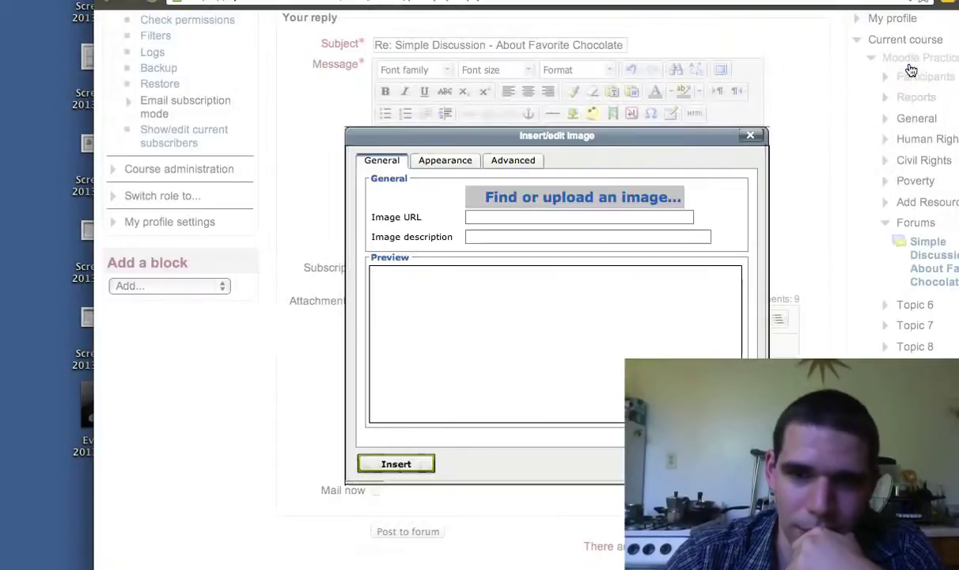
{"action": "key", "text": "Escape"}
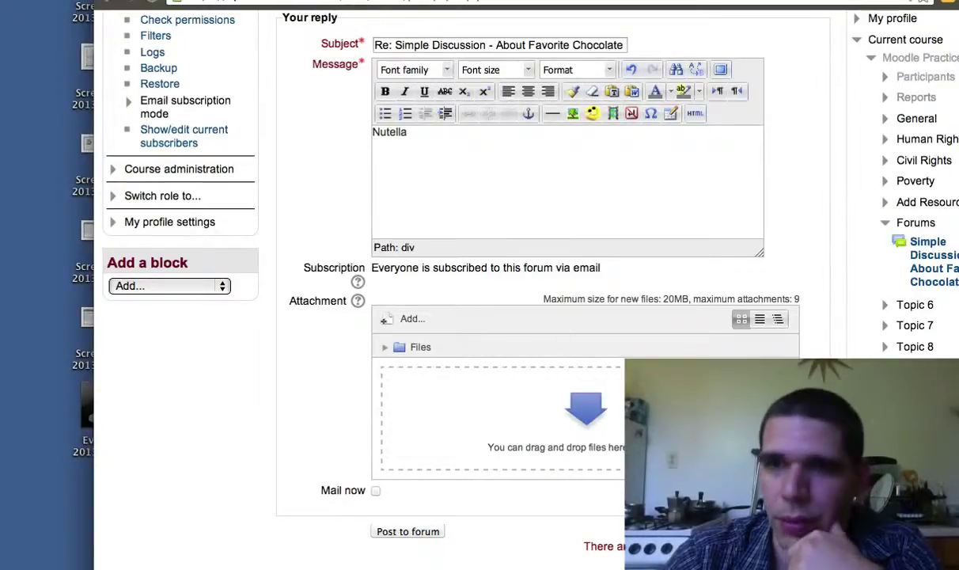
Step: Search the web for 'nutella' in a new browser tab
{"action": "key", "text": "super+t"}
{"action": "type", "text": "nutell"}
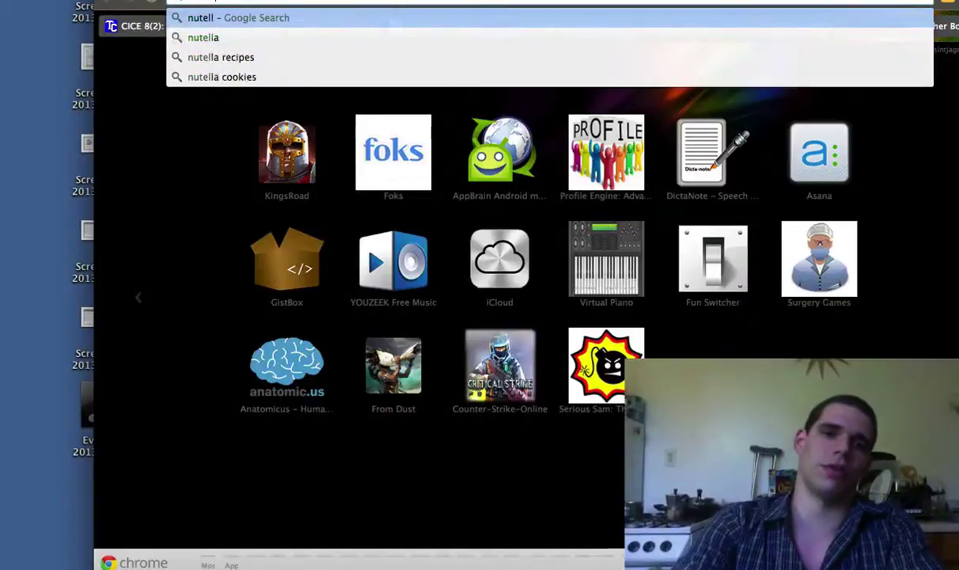
{"action": "type", "text": "a"}
{"action": "key", "text": "Return"}
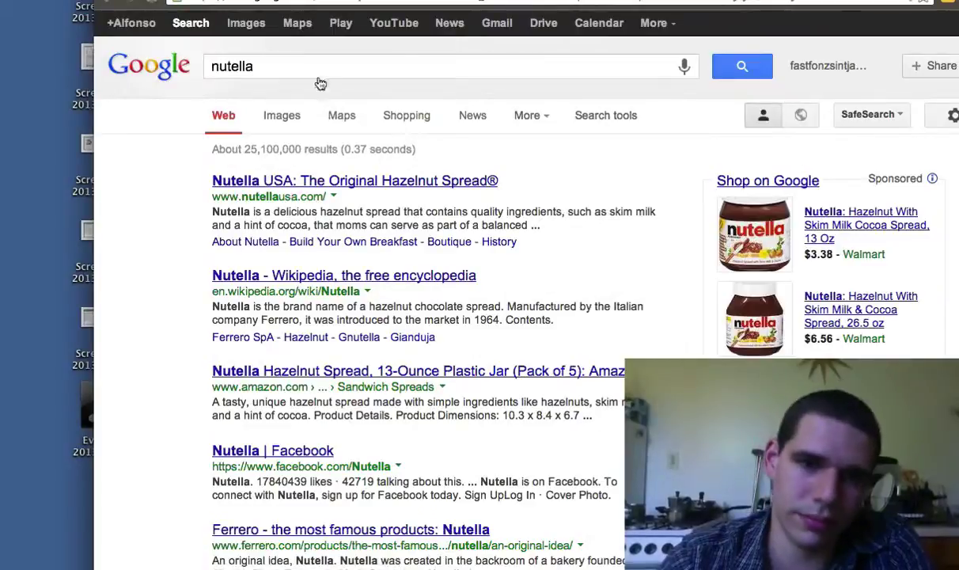
Step: Show nutella image results and bring up options for the spoon-in-jar photo
{"action": "left_click", "coordinate": [277, 119]}
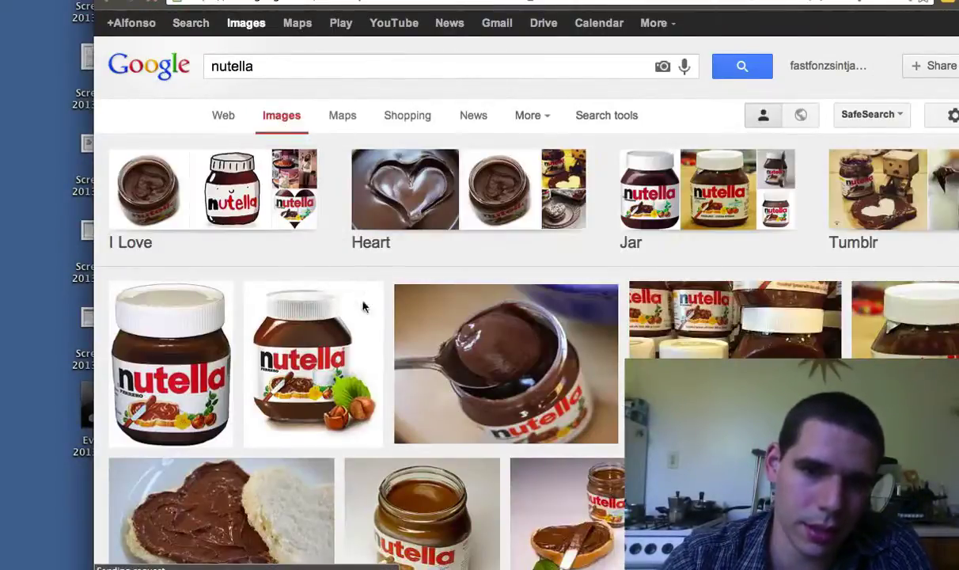
{"action": "left_click_drag", "start_coordinate": [392, 317], "coordinate": [4, 269]}
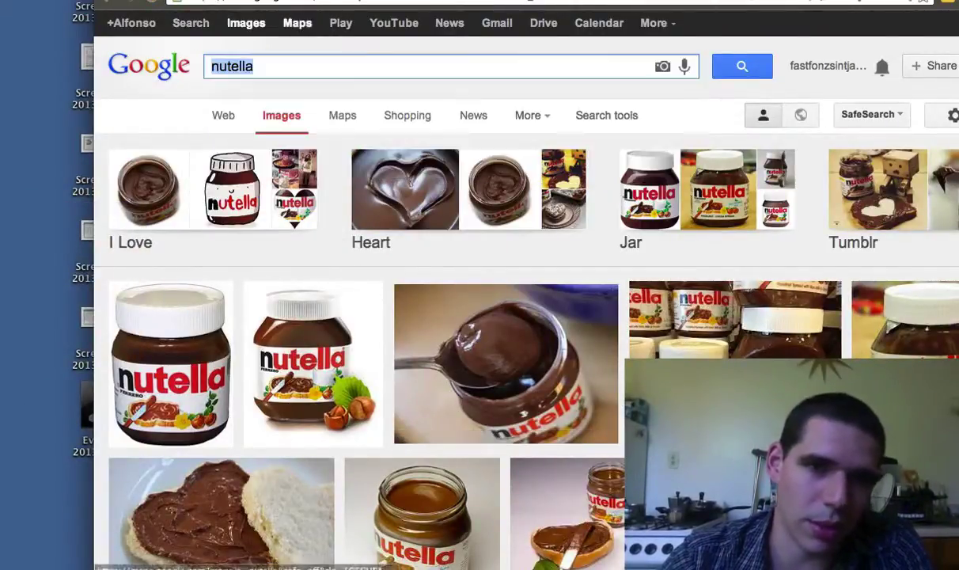
{"action": "left_click_drag", "start_coordinate": [145, 0], "coordinate": [100, 7]}
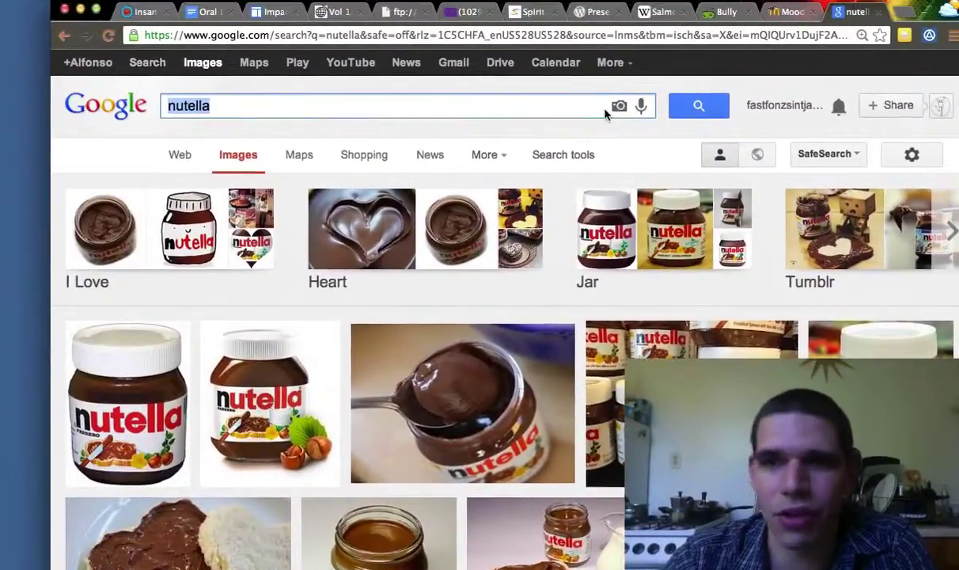
{"action": "right_click", "coordinate": [469, 356]}
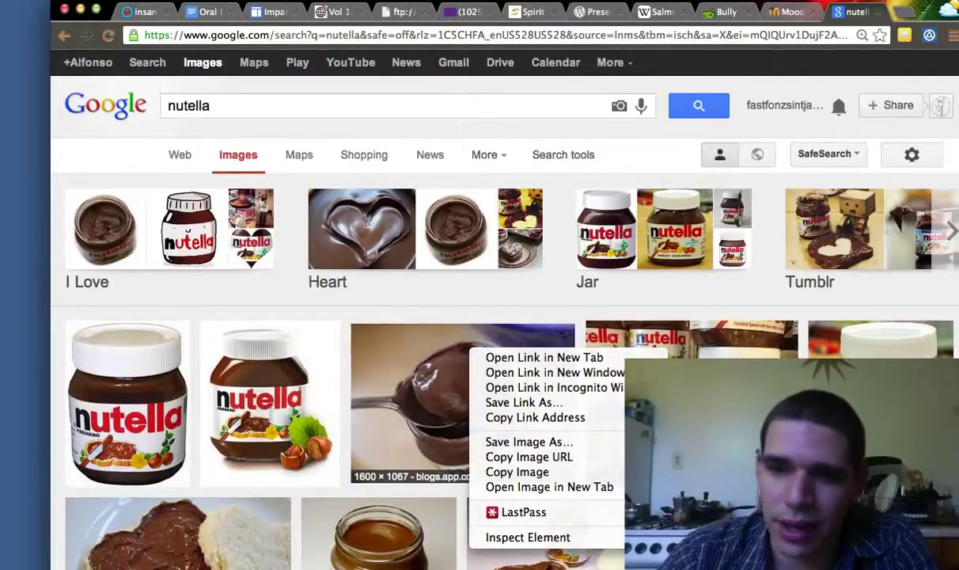
{"action": "key", "text": "Escape"}
Step: Attach imgres.jpeg from the desktop to the Nutella reply and post it to the forum
{"action": "left_click_drag", "start_coordinate": [958, 206], "coordinate": [647, 205]}
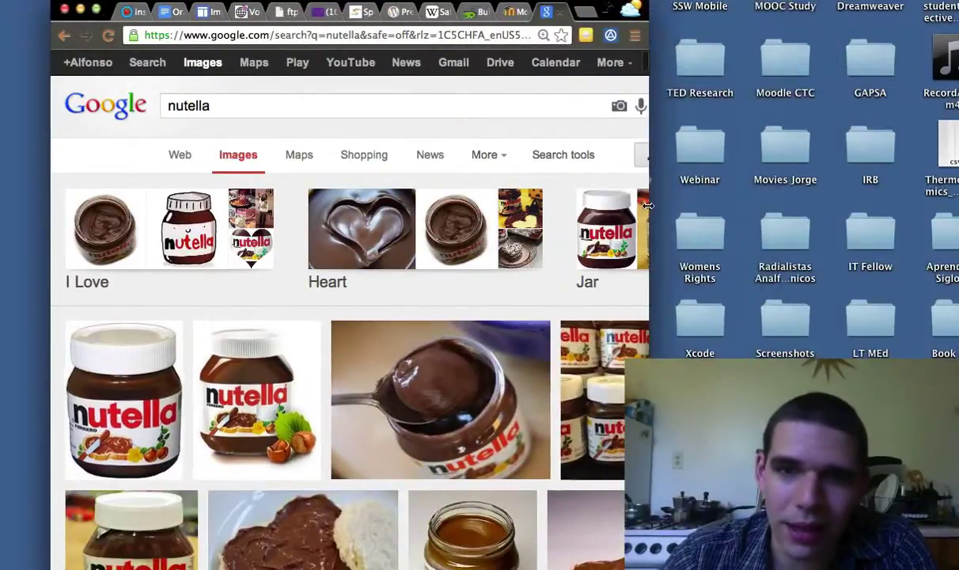
{"action": "left_click", "coordinate": [509, 12]}
{"action": "left_click_drag", "start_coordinate": [532, 5], "coordinate": [401, 0]}
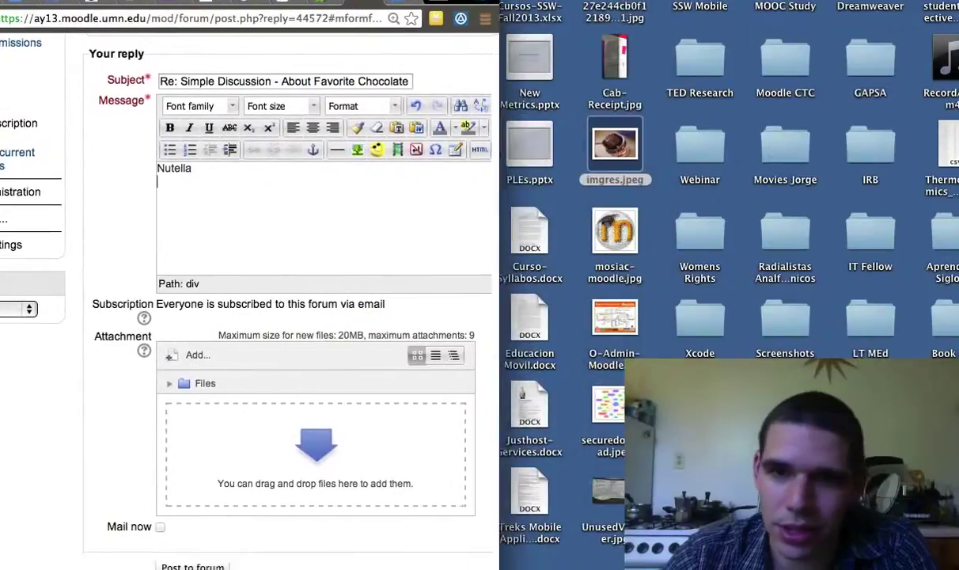
{"action": "left_click_drag", "start_coordinate": [615, 164], "coordinate": [340, 396]}
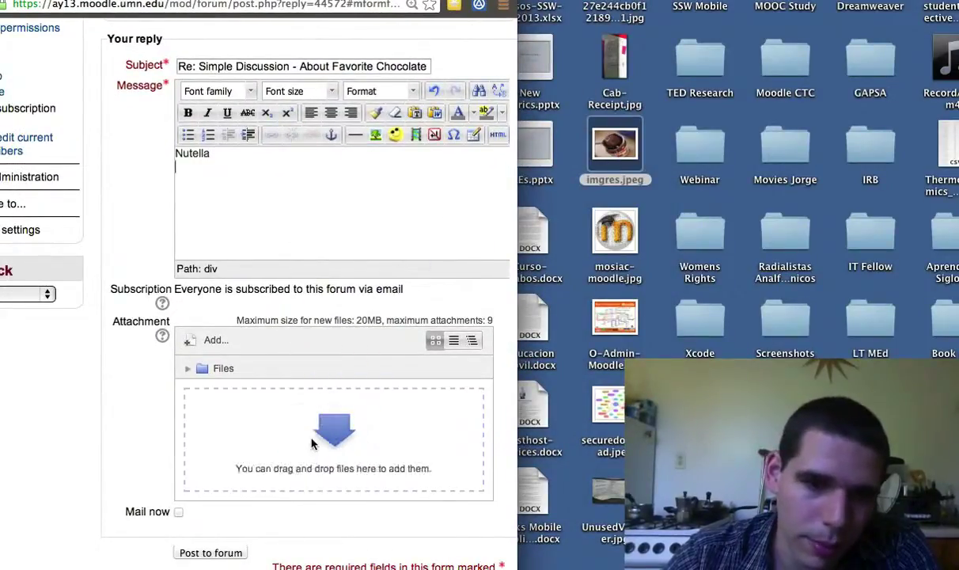
{"action": "scroll", "coordinate": [402, 447], "scroll_direction": "down", "scroll_amount": 3}
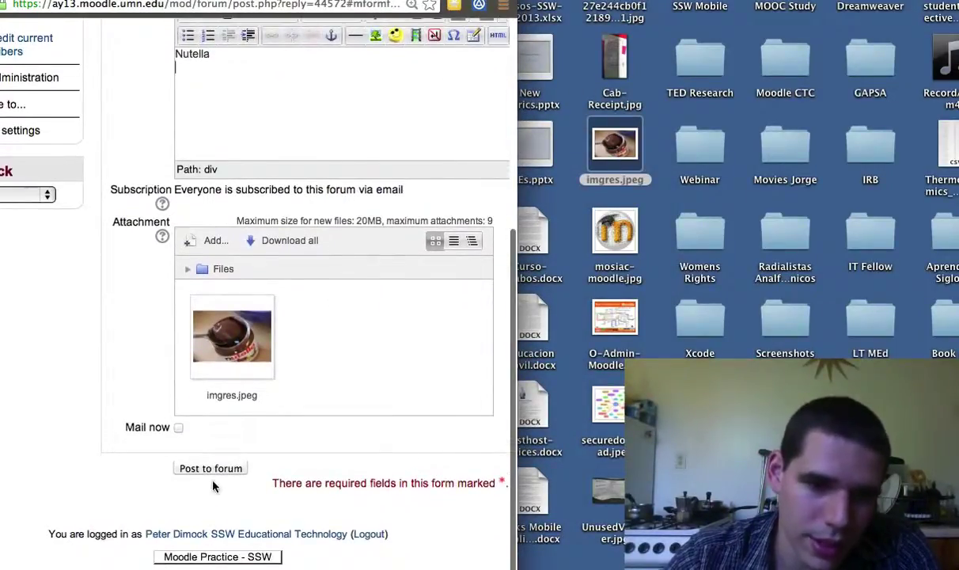
{"action": "left_click", "coordinate": [214, 470]}
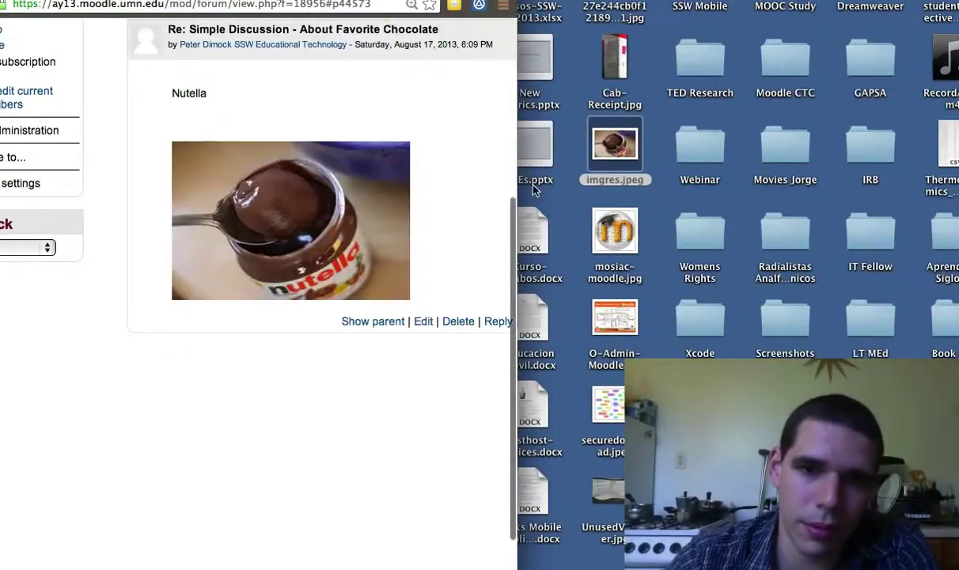
{"action": "left_click_drag", "start_coordinate": [516, 174], "coordinate": [875, 199]}
Step: Leave the chocolate discussion thread via the 'Moodle Practice - SSW' breadcrumb link
{"action": "scroll", "coordinate": [568, 313], "scroll_direction": "up", "scroll_amount": 5}
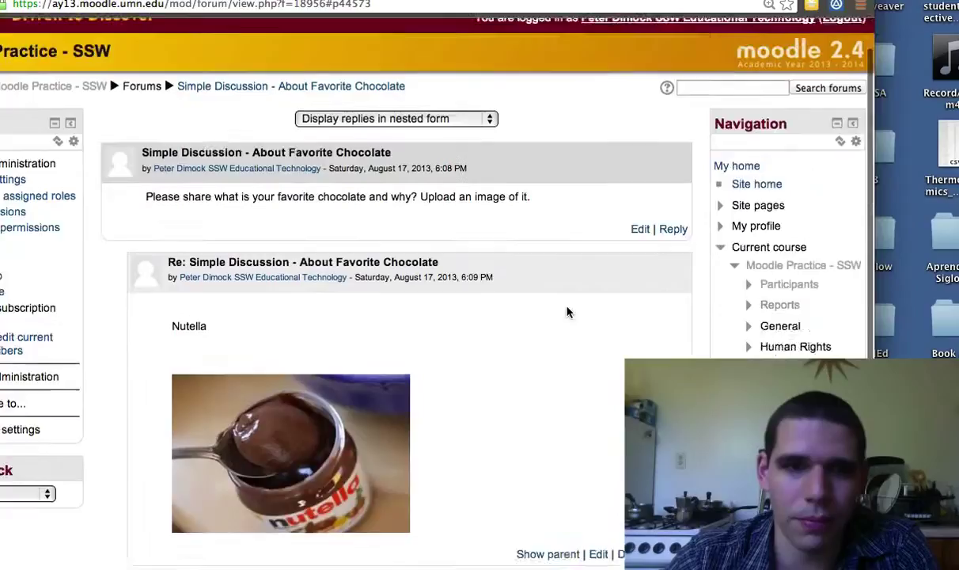
{"action": "scroll", "coordinate": [567, 312], "scroll_direction": "down", "scroll_amount": 3}
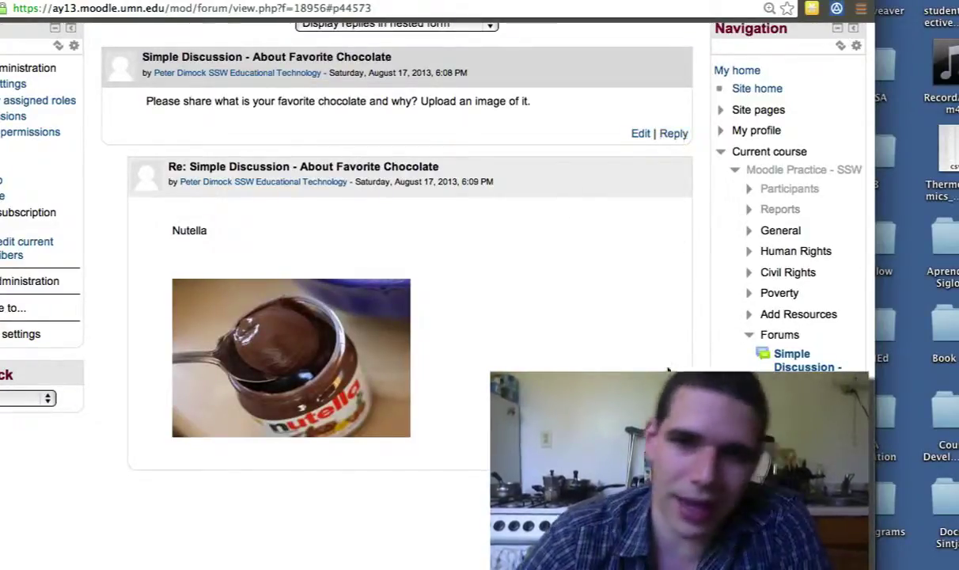
{"action": "scroll", "coordinate": [614, 289], "scroll_direction": "up", "scroll_amount": 4}
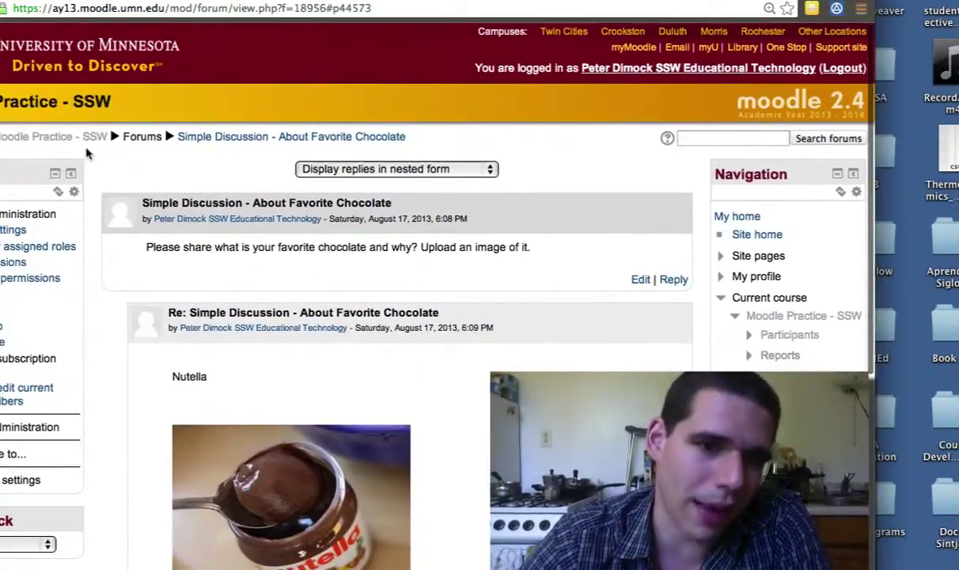
{"action": "left_click", "coordinate": [31, 136]}
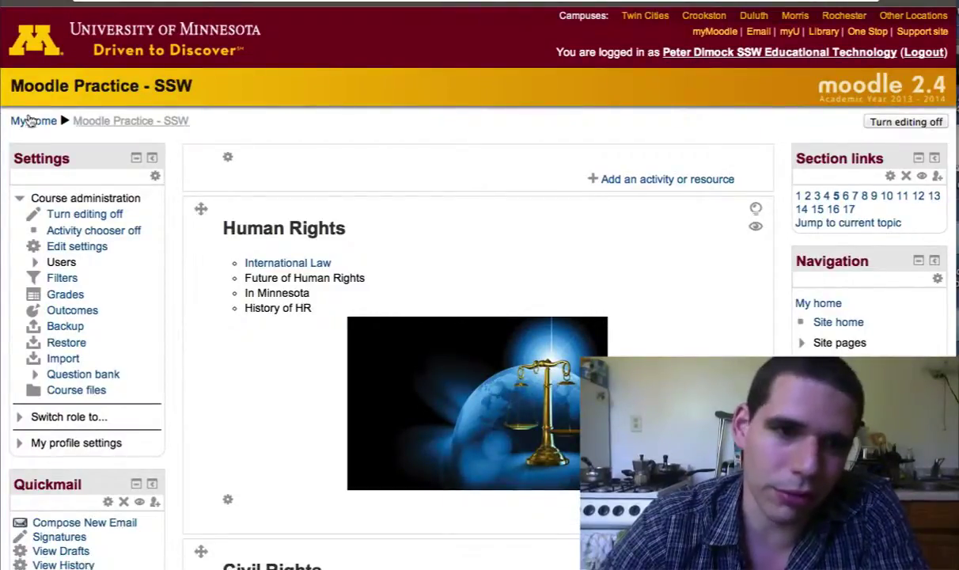
Step: Add a Forum activity to the course's Forums section from the activity chooser
{"action": "scroll", "coordinate": [236, 141], "scroll_direction": "down", "scroll_amount": 3}
{"action": "scroll", "coordinate": [236, 140], "scroll_direction": "down", "scroll_amount": 15}
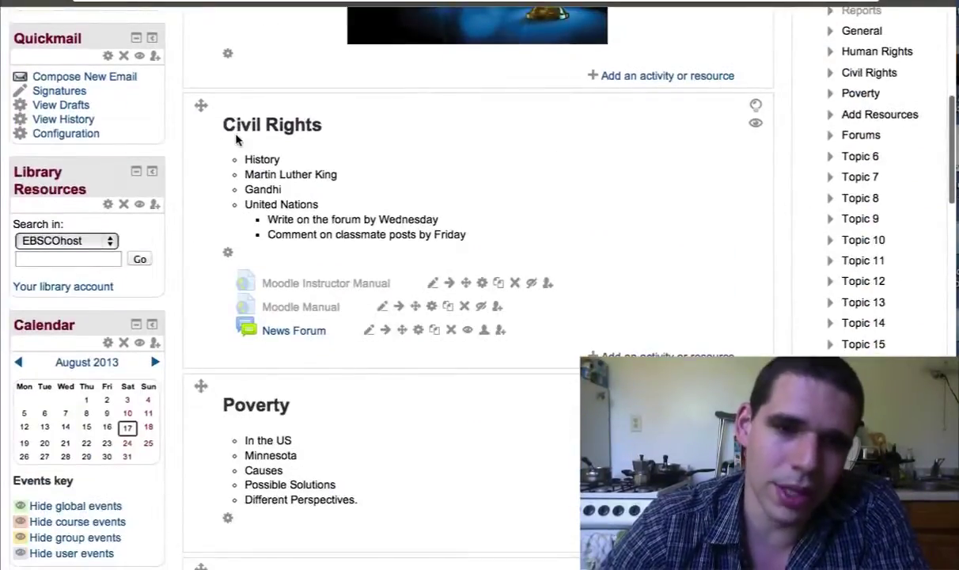
{"action": "scroll", "coordinate": [236, 146], "scroll_direction": "down", "scroll_amount": 17}
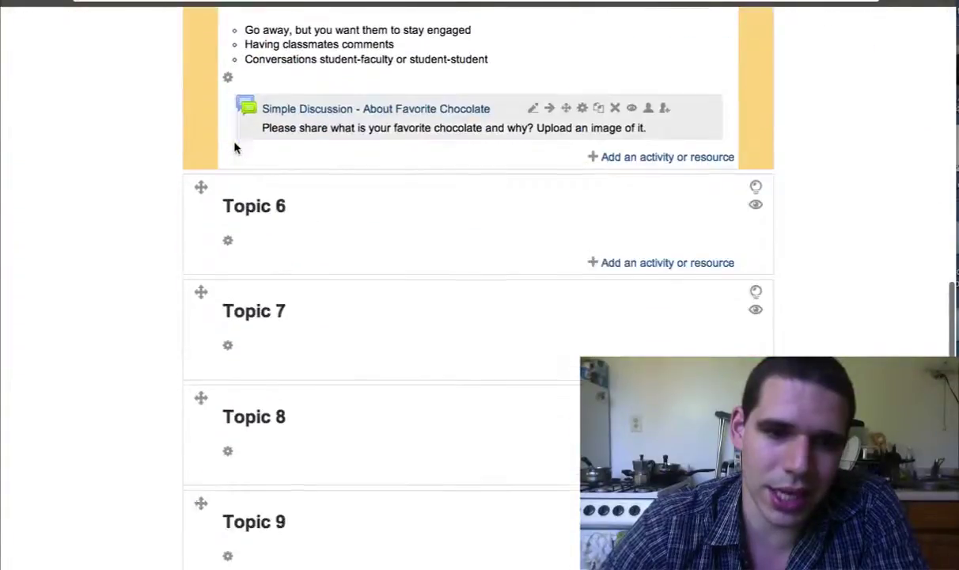
{"action": "left_click", "coordinate": [687, 157]}
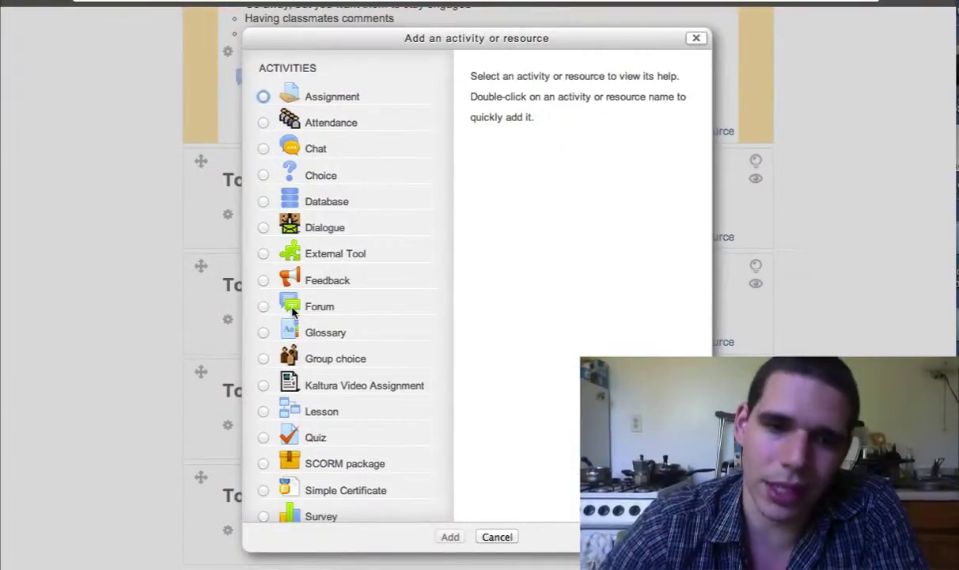
{"action": "left_click", "coordinate": [263, 309]}
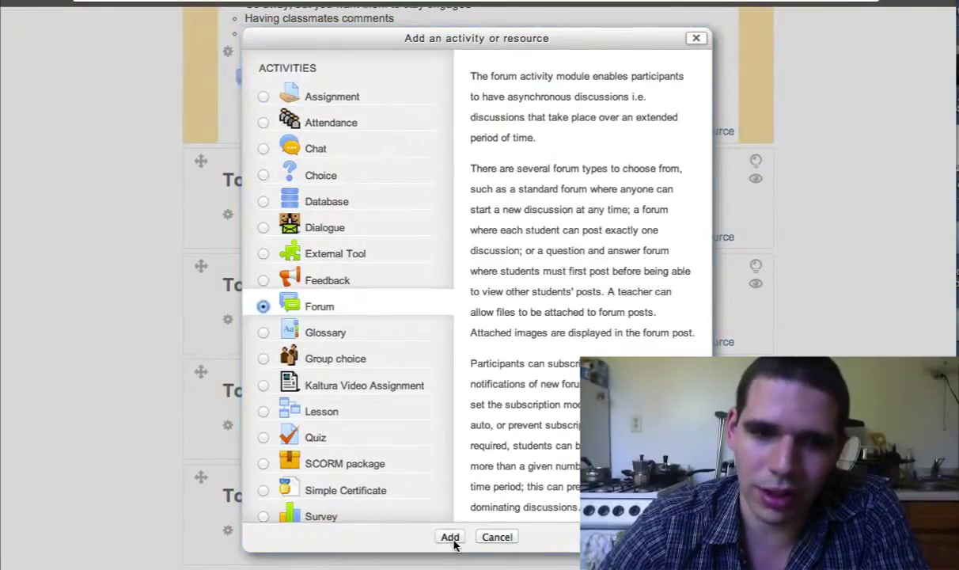
{"action": "left_click", "coordinate": [452, 540]}
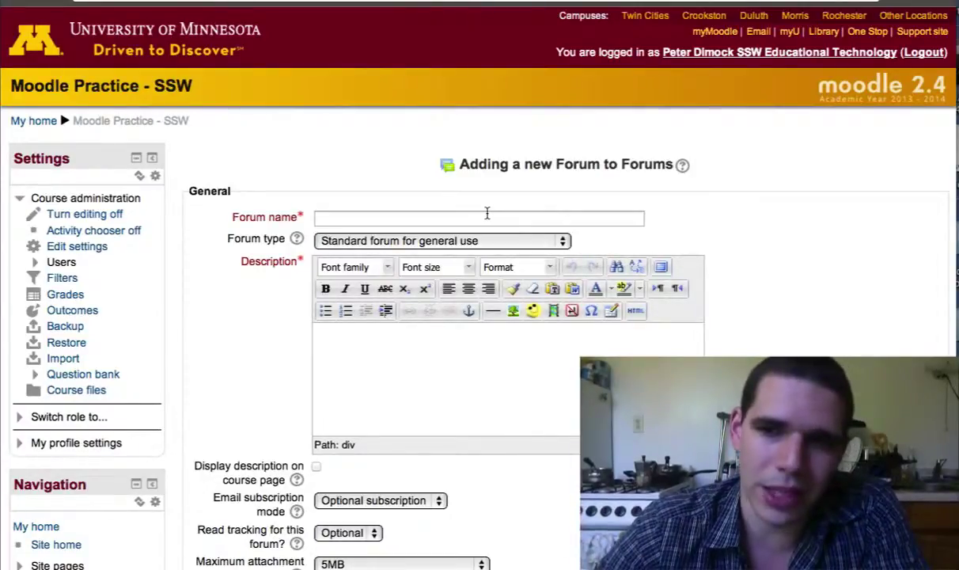
Step: Name the forum 'Share Your Paper': share papers by Wednesday, comment on two classmates by Friday
{"action": "left_click", "coordinate": [487, 214]}
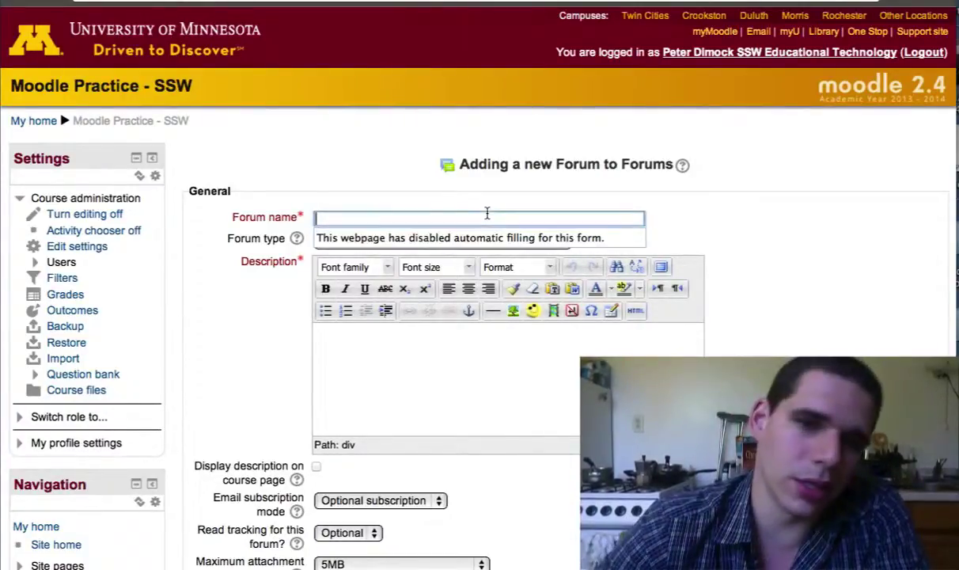
{"action": "left_click", "coordinate": [464, 194]}
{"action": "left_click", "coordinate": [440, 231]}
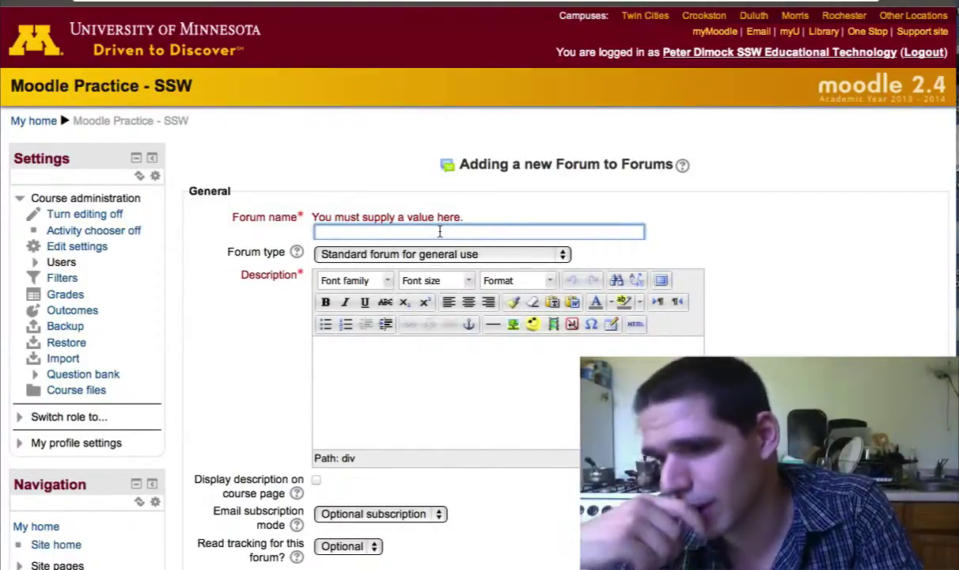
{"action": "type", "text": "S"}
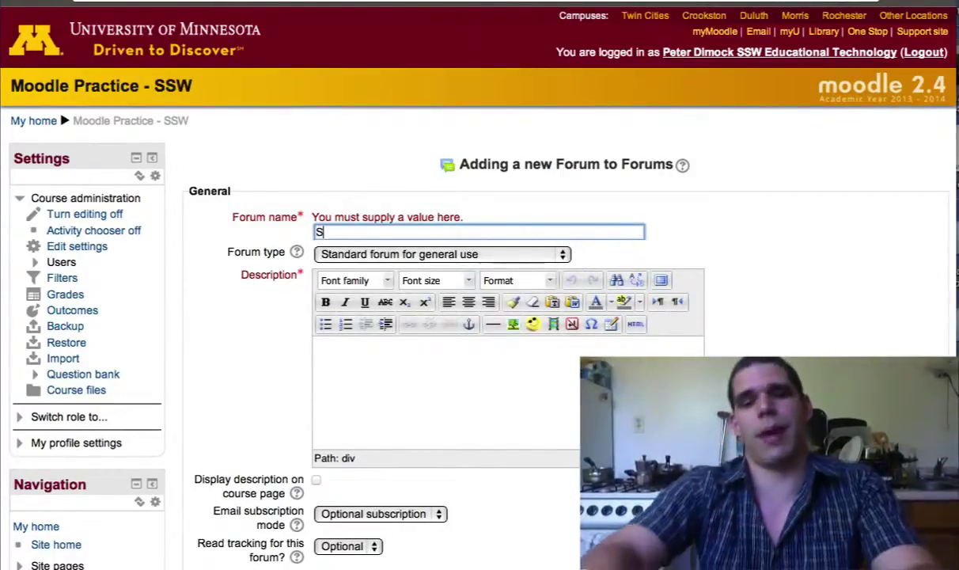
{"action": "type", "text": "hare Your Paper"}
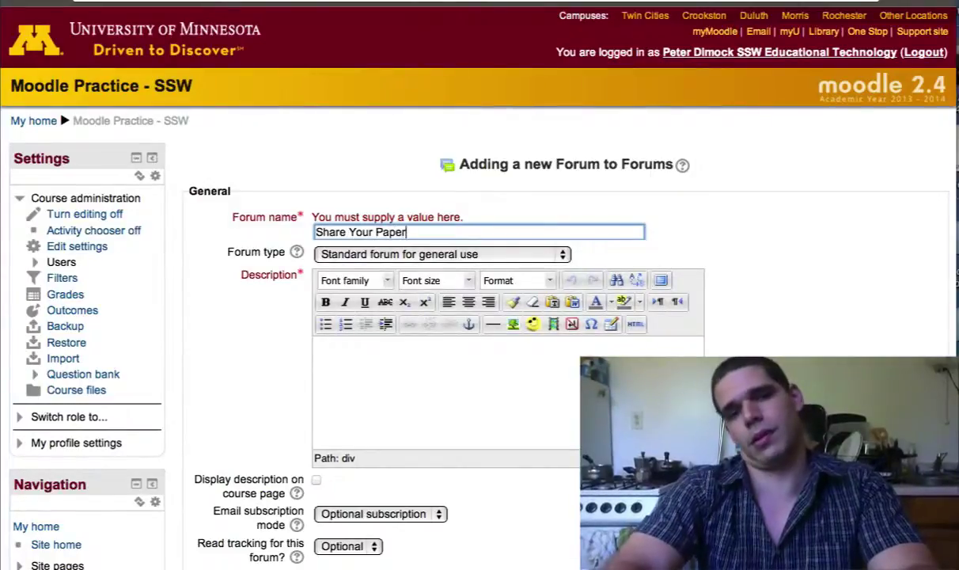
{"action": "left_click", "coordinate": [507, 443]}
{"action": "type", "text": "Share y"}
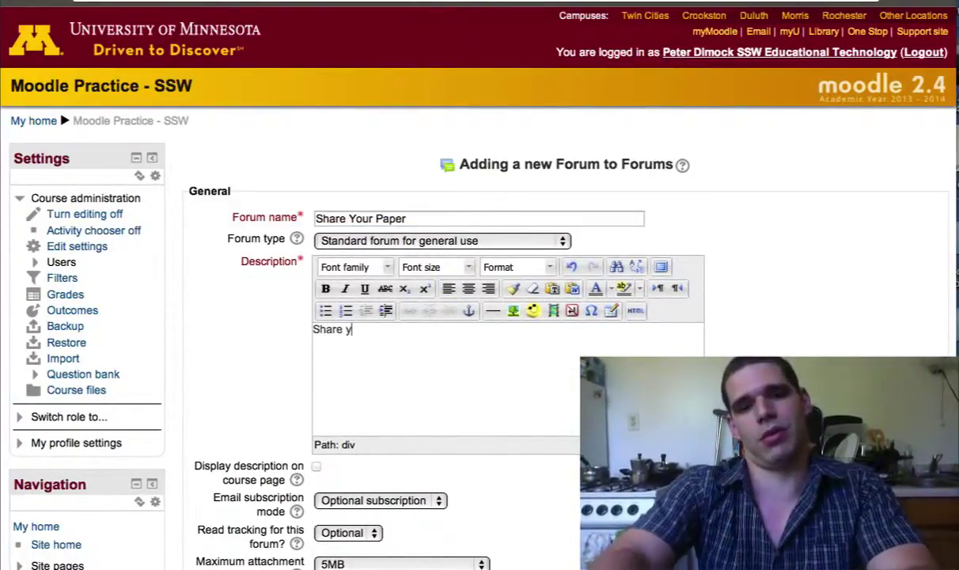
{"action": "type", "text": "our paper."}
{"action": "key", "text": "BackSpace"}
{"action": "key", "text": "BackSpace"}
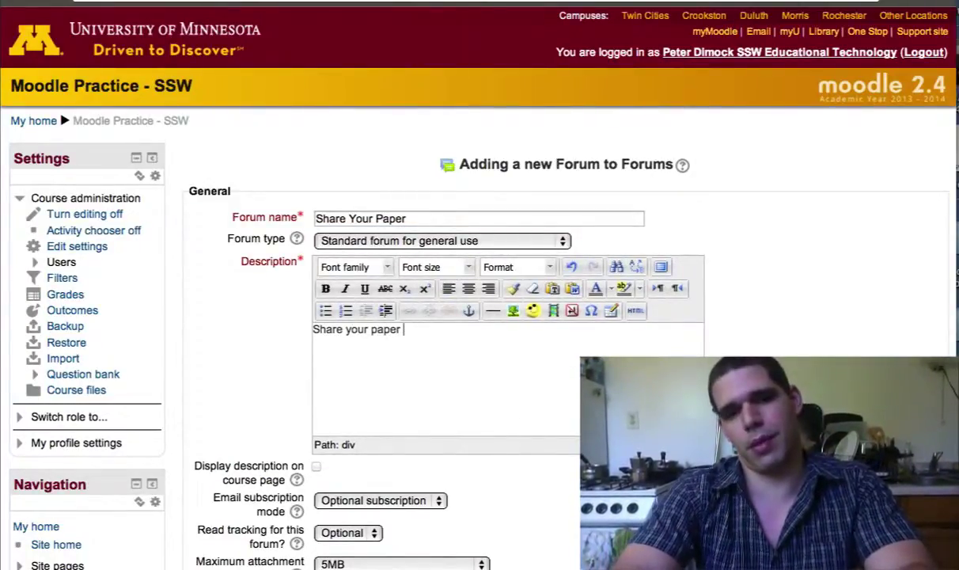
{"action": "type", "text": "by Friday"}
{"action": "key", "text": "BackSpace"}
{"action": "key", "text": "BackSpace"}
{"action": "key", "text": "BackSpace"}
{"action": "key", "text": "BackSpace"}
{"action": "key", "text": "BackSpace"}
{"action": "key", "text": "BackSpace"}
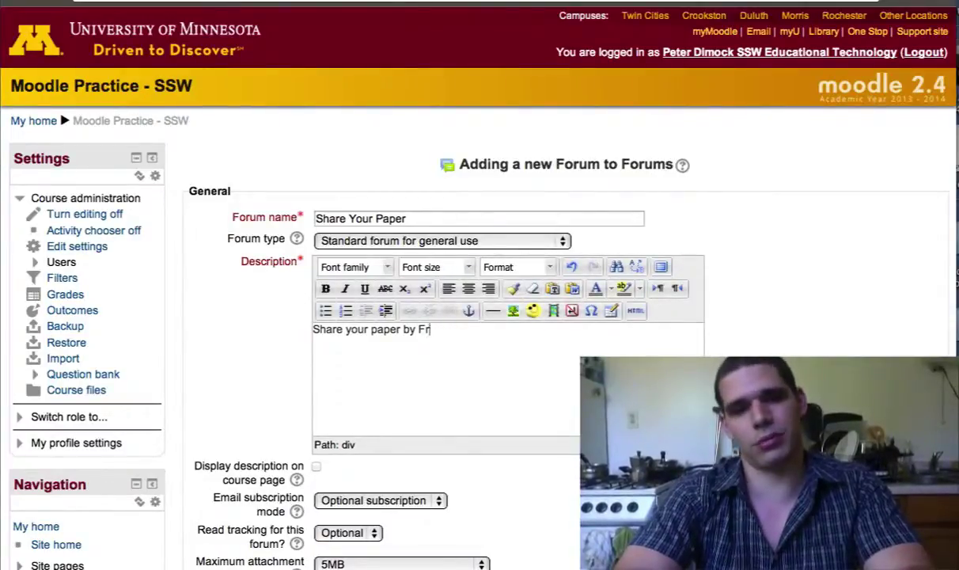
{"action": "type", "text": "Wednesday"}
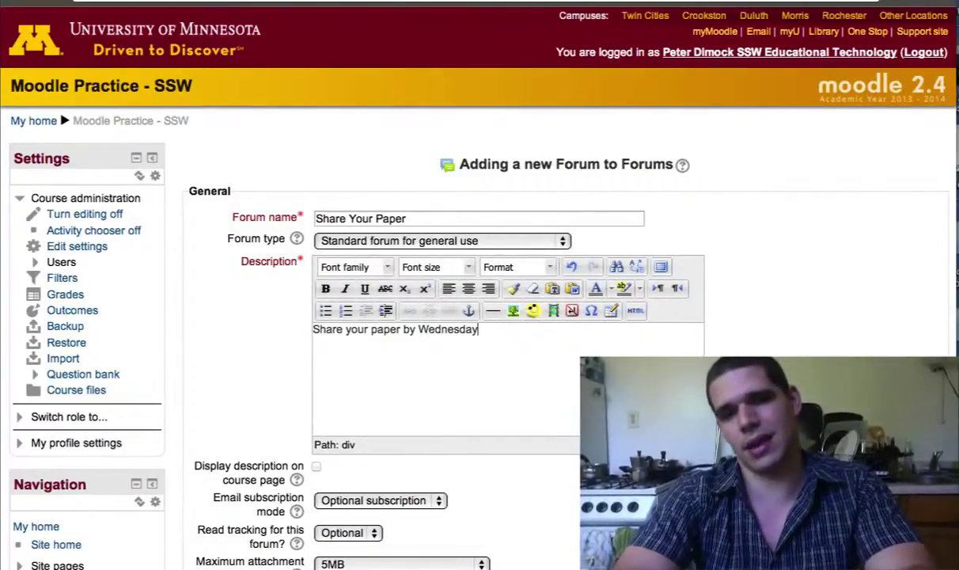
{"action": "type", "text": " and comment on t"}
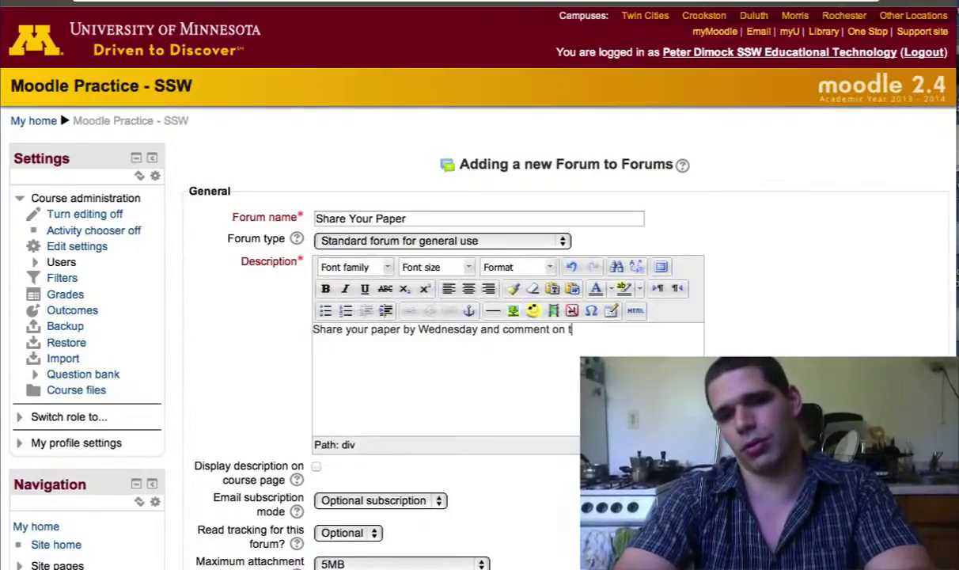
{"action": "type", "text": "wo classmates by "}
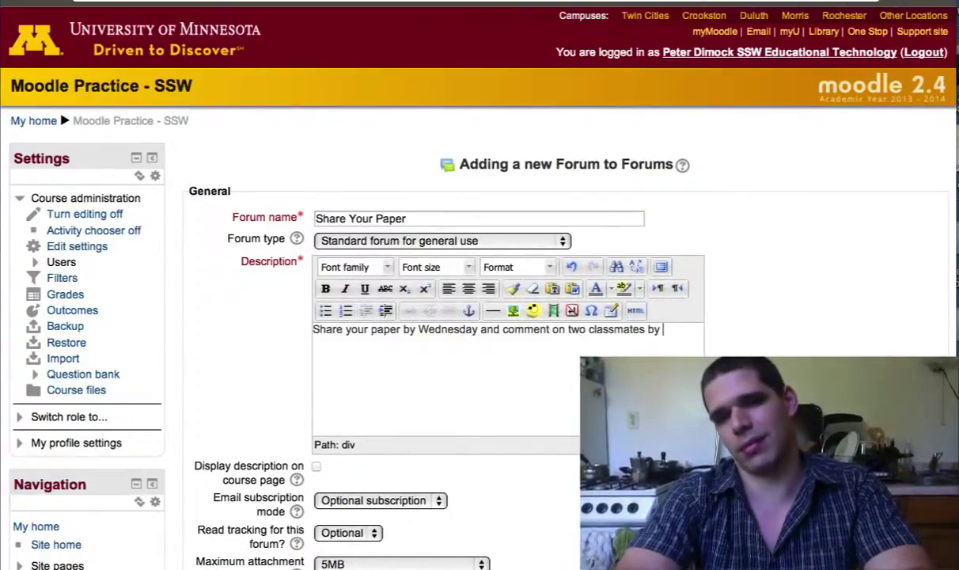
{"action": "type", "text": "Friday."}
Step: Save the new forum and return to the course page
{"action": "scroll", "coordinate": [376, 360], "scroll_direction": "down", "scroll_amount": 4}
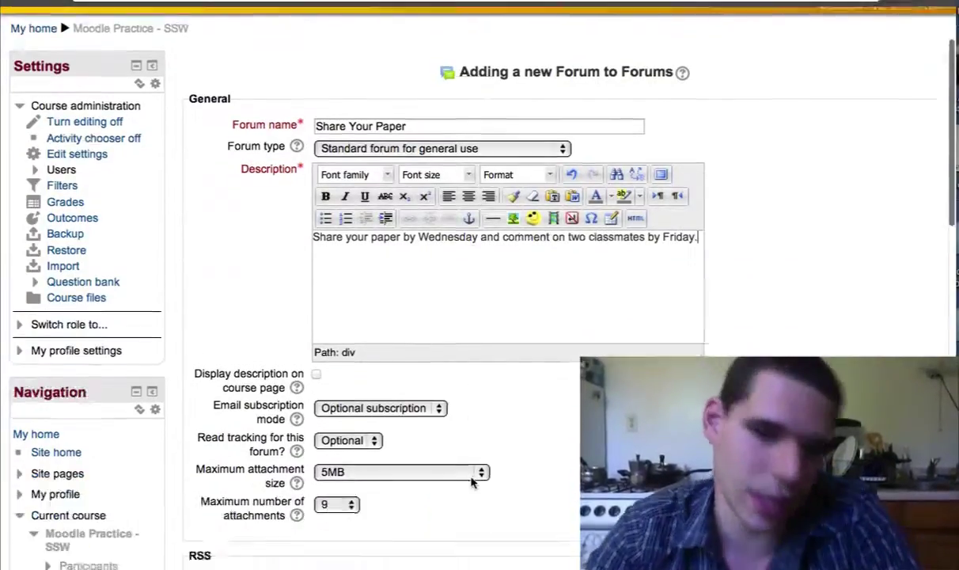
{"action": "scroll", "coordinate": [378, 345], "scroll_direction": "down", "scroll_amount": 6}
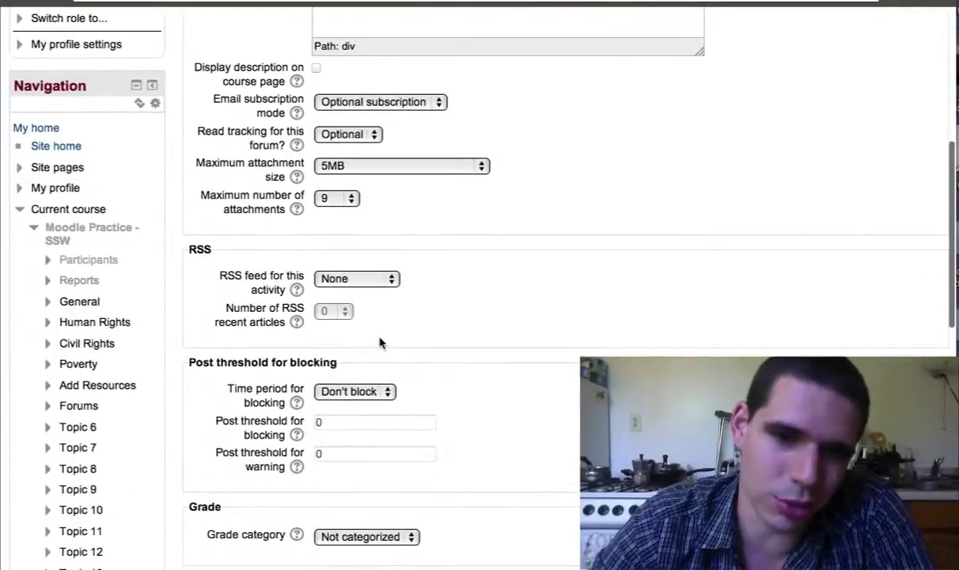
{"action": "scroll", "coordinate": [360, 504], "scroll_direction": "down", "scroll_amount": 4}
{"action": "scroll", "coordinate": [358, 504], "scroll_direction": "down", "scroll_amount": 15}
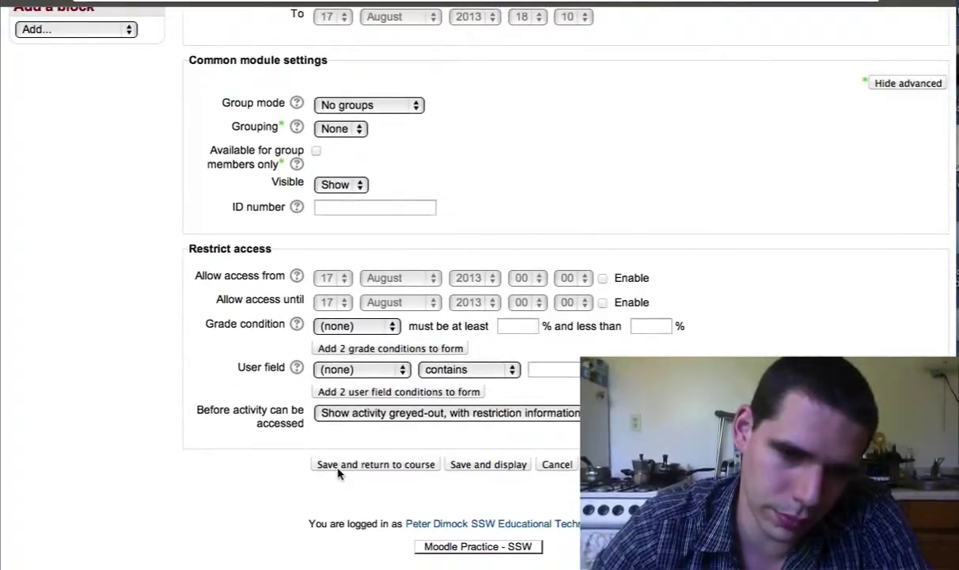
{"action": "left_click", "coordinate": [338, 469]}
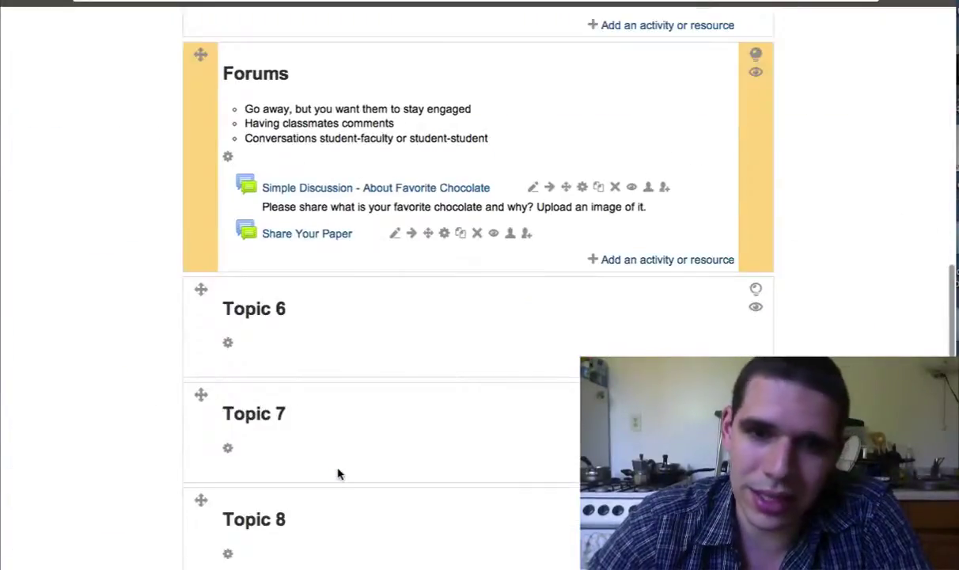
Step: Post a 'Paper1' discussion reading 'This is my paper' with ELI-PLE.pdf attached
{"action": "scroll", "coordinate": [336, 472], "scroll_direction": "up", "scroll_amount": 3}
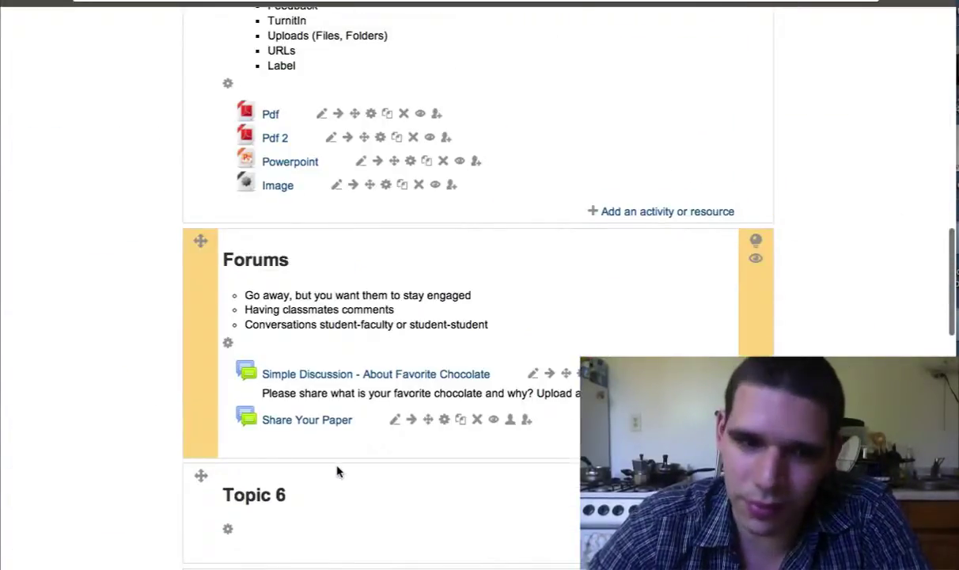
{"action": "left_click", "coordinate": [311, 424]}
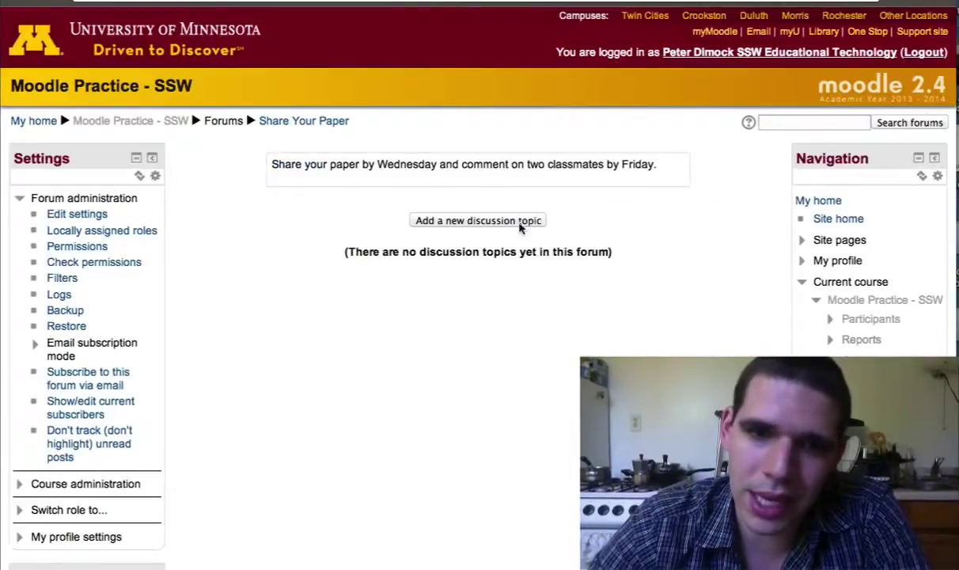
{"action": "left_click", "coordinate": [490, 222]}
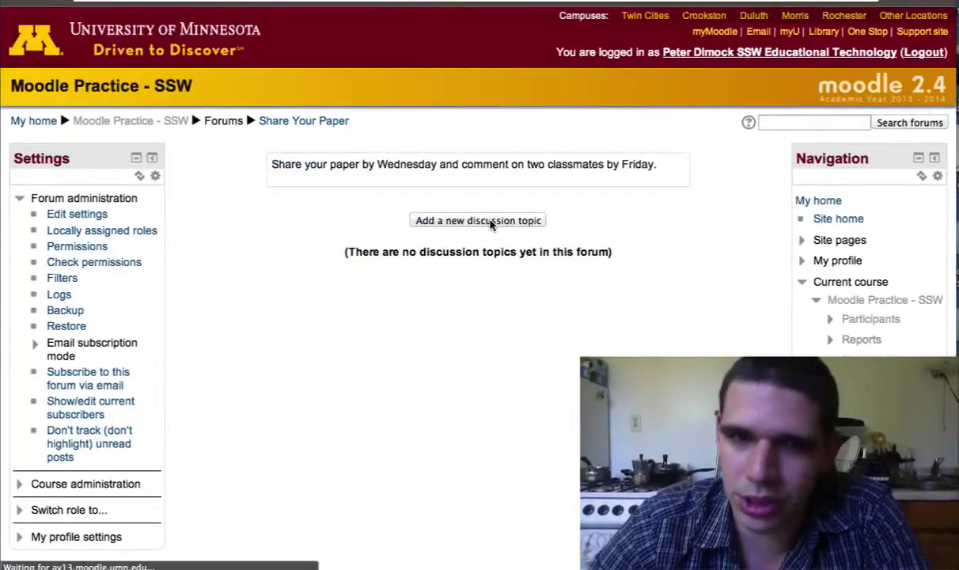
{"action": "left_click", "coordinate": [439, 233]}
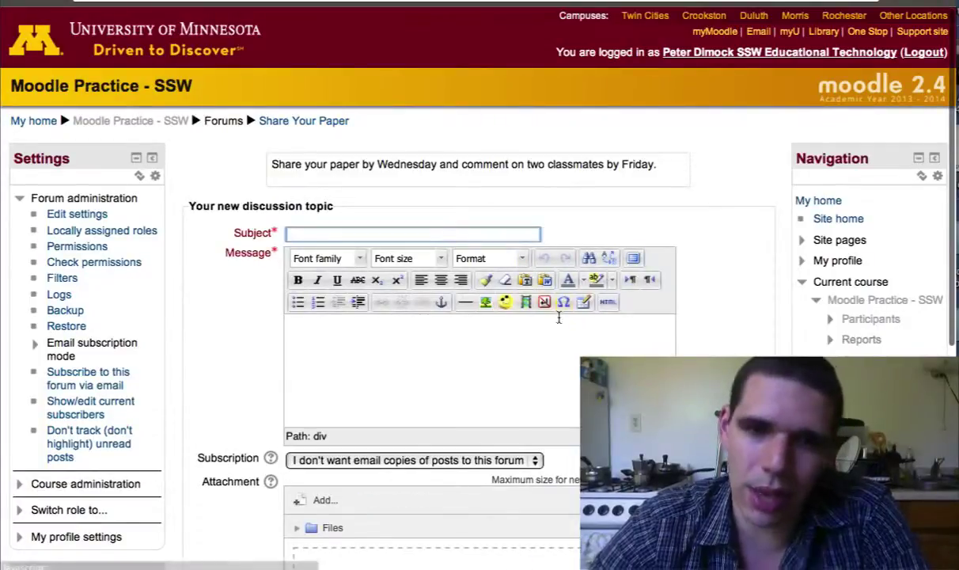
{"action": "type", "text": "Paper1"}
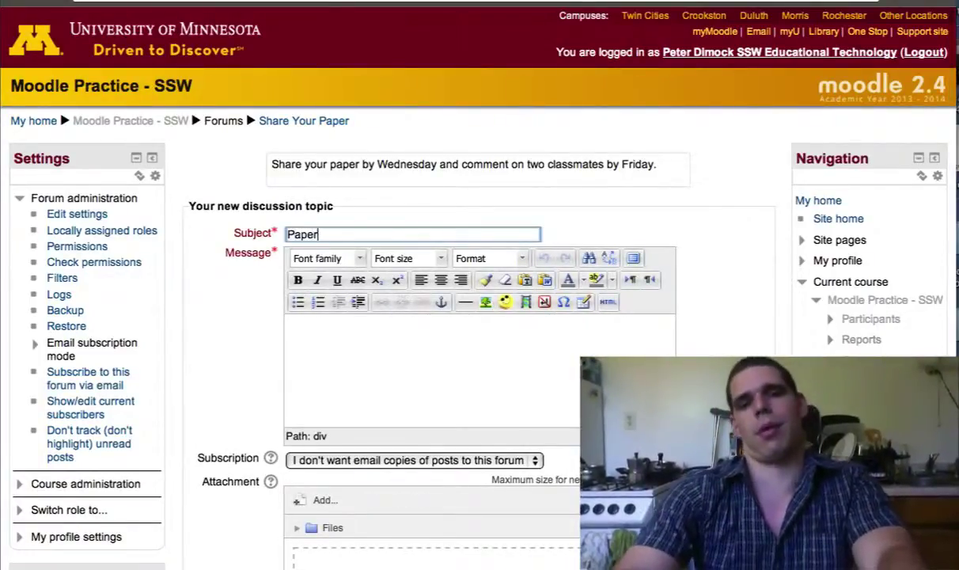
{"action": "left_click", "coordinate": [458, 382]}
{"action": "type", "text": "This i"}
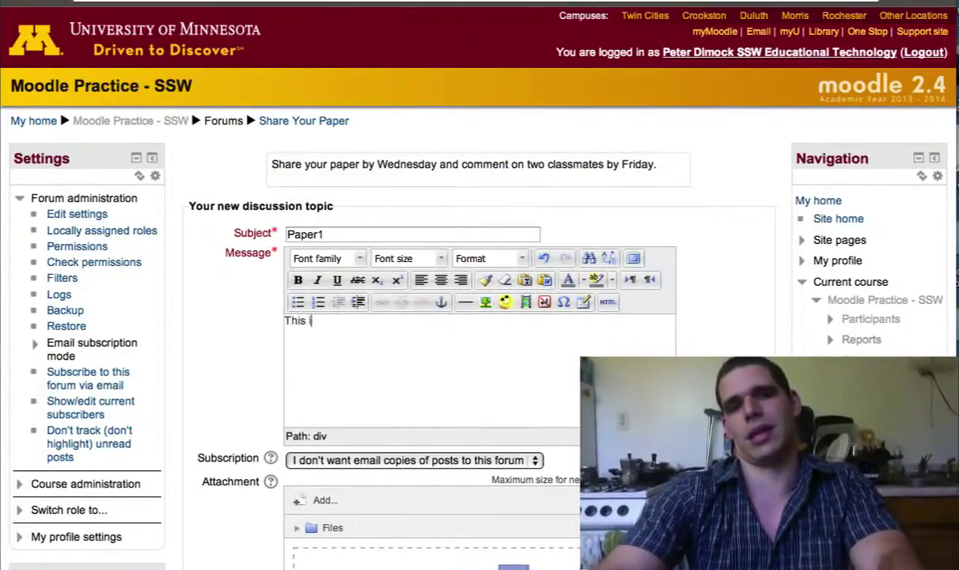
{"action": "type", "text": "s my paper"}
{"action": "scroll", "coordinate": [507, 395], "scroll_direction": "down", "scroll_amount": 5}
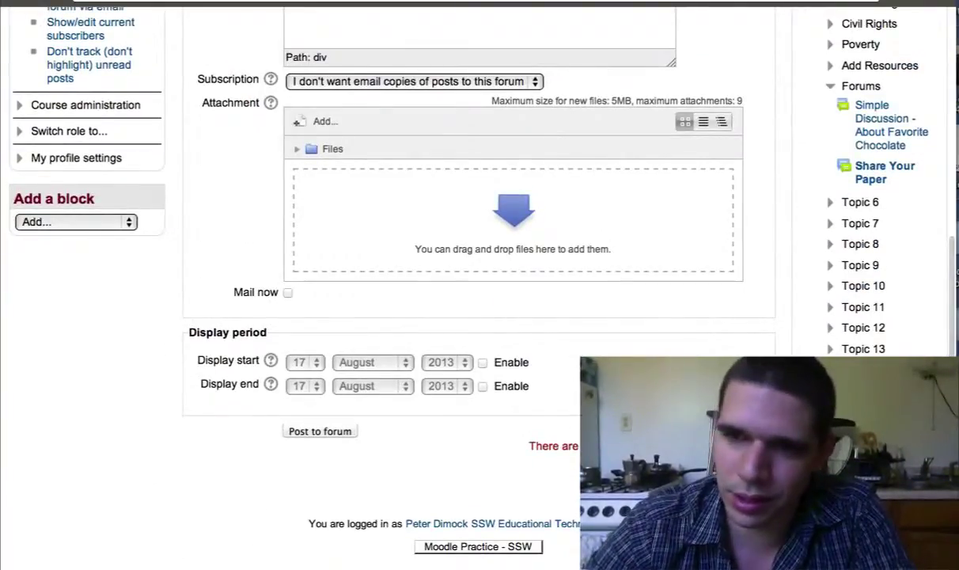
{"action": "left_click_drag", "start_coordinate": [673, 261], "coordinate": [601, 285]}
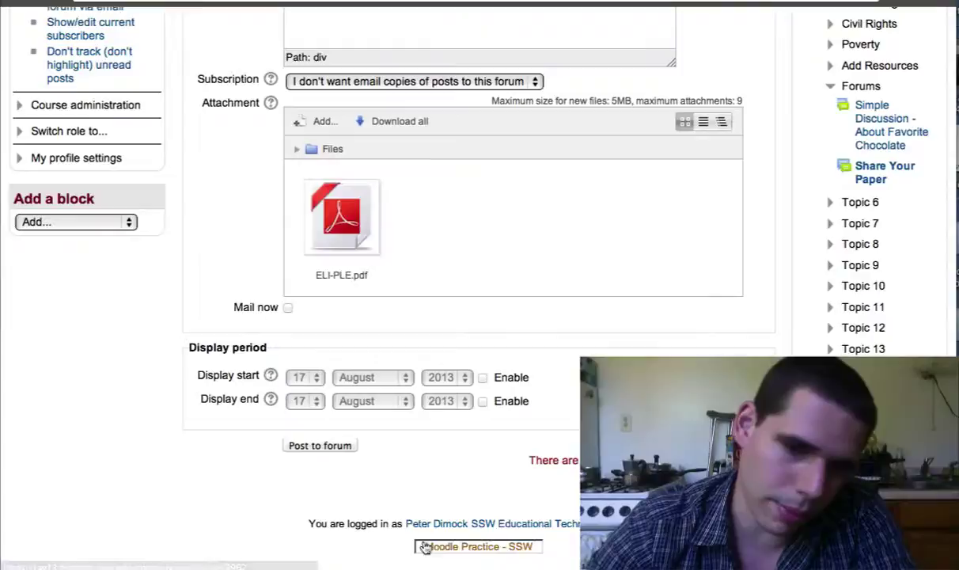
{"action": "left_click", "coordinate": [317, 445]}
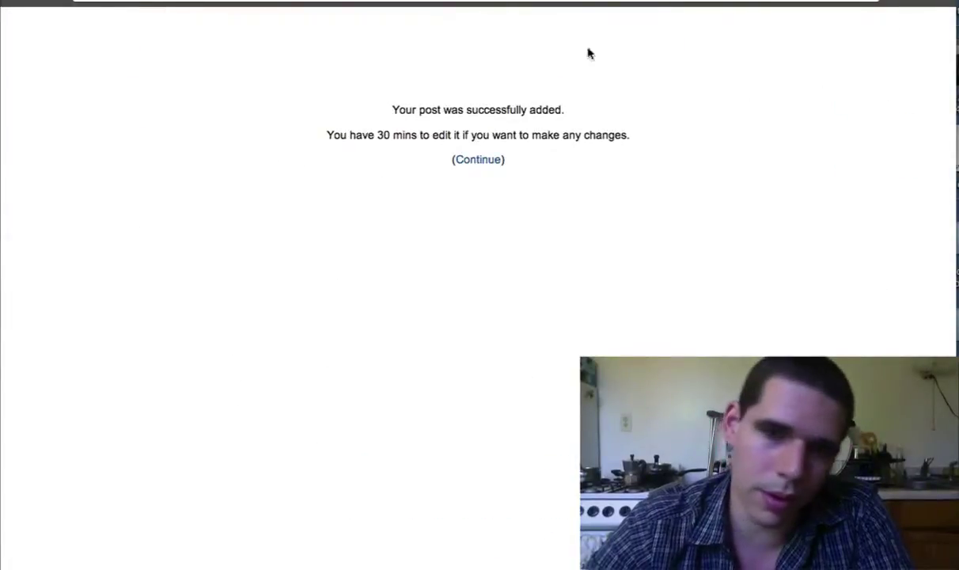
{"action": "left_click", "coordinate": [495, 162]}
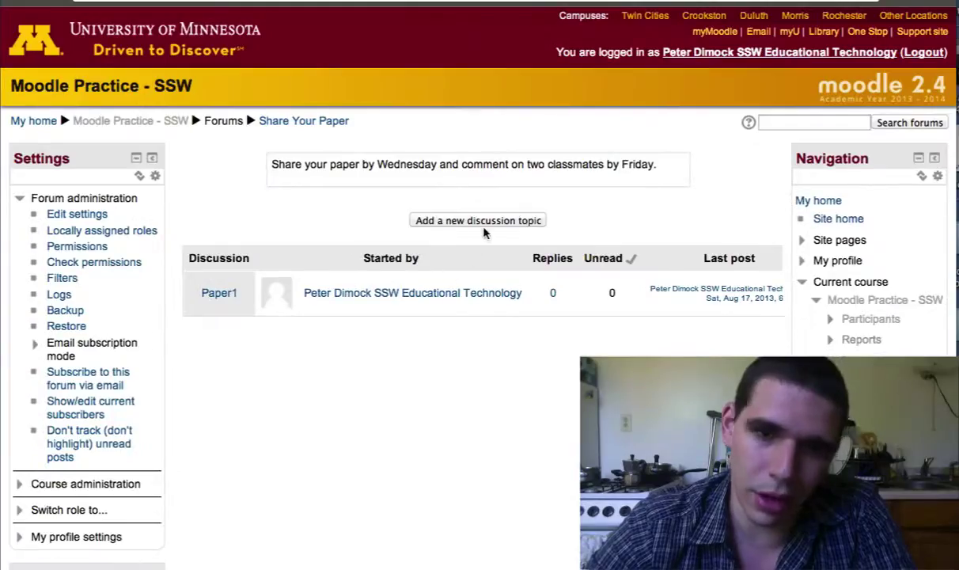
Step: Post a 'Paper 2' discussion reading 'This is my final paper' with Article-PLE-andZimmerman.pdf attached
{"action": "left_click", "coordinate": [483, 223]}
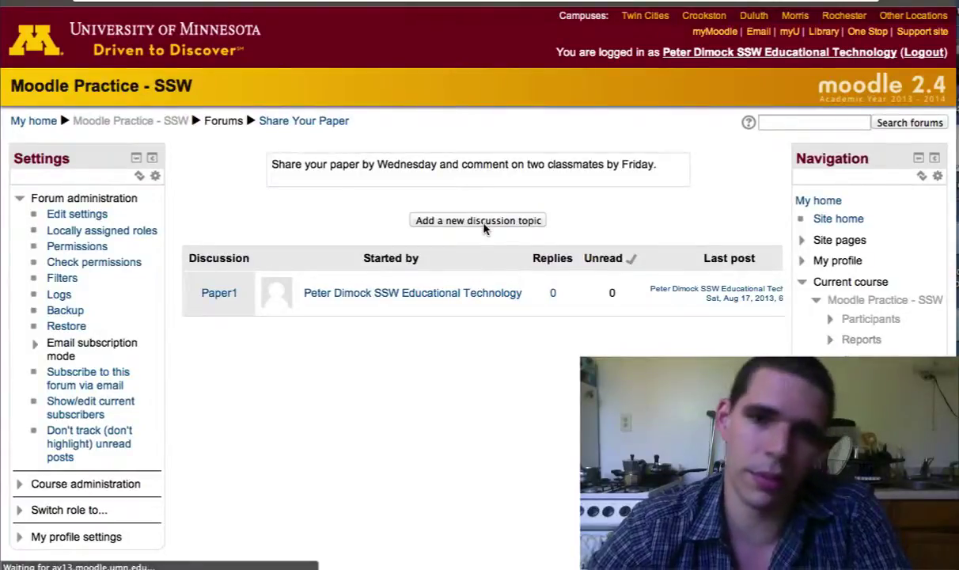
{"action": "left_click", "coordinate": [404, 232]}
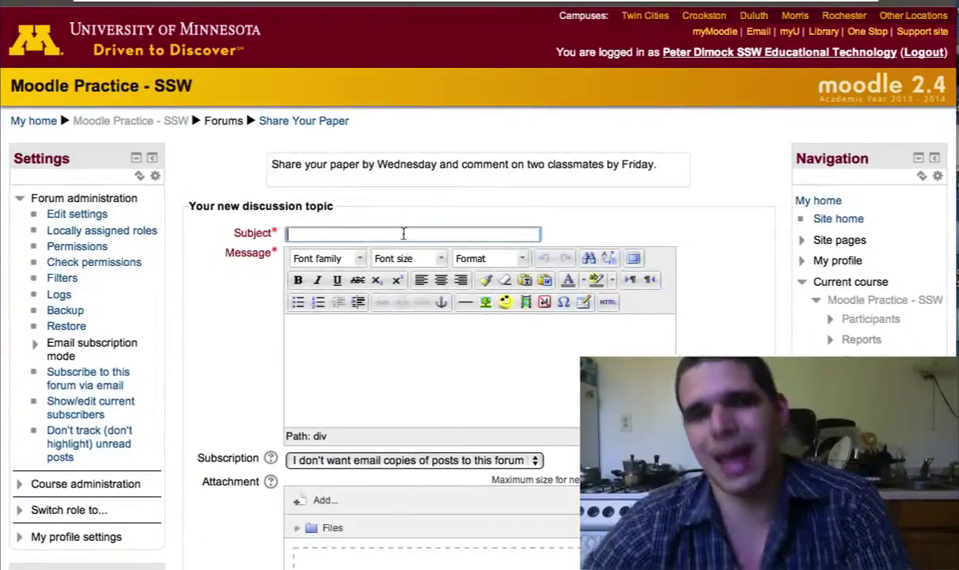
{"action": "type", "text": "Paper 2"}
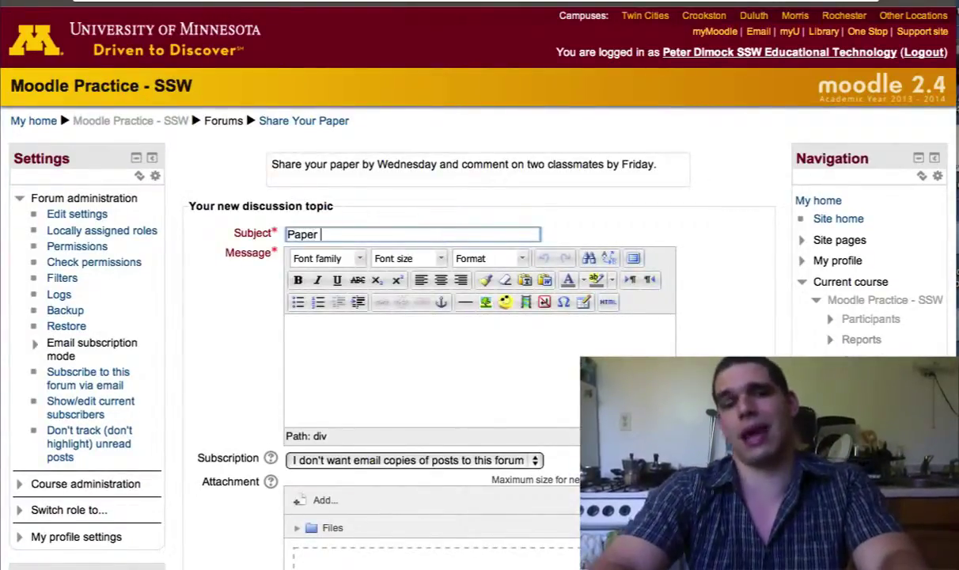
{"action": "left_click", "coordinate": [490, 371]}
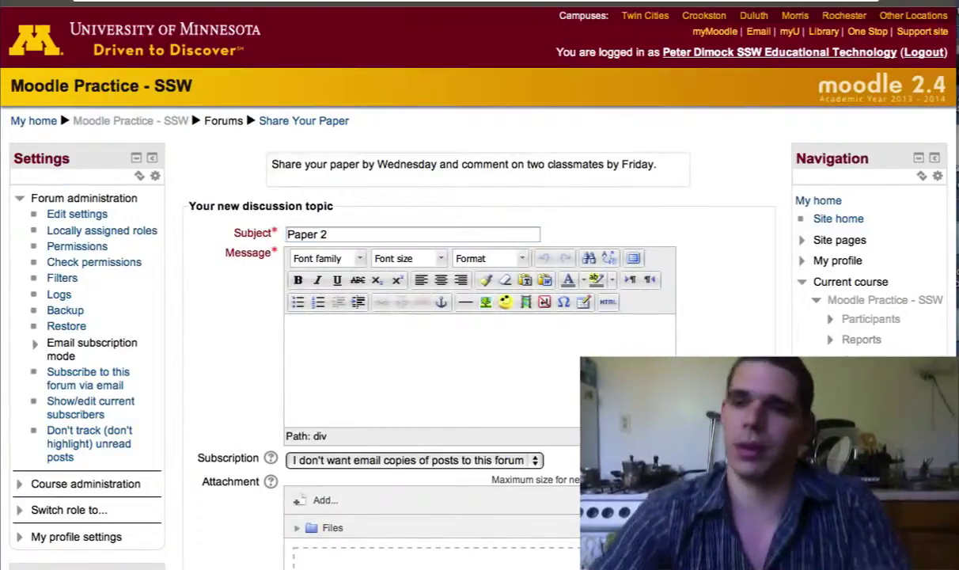
{"action": "type", "text": "This i"}
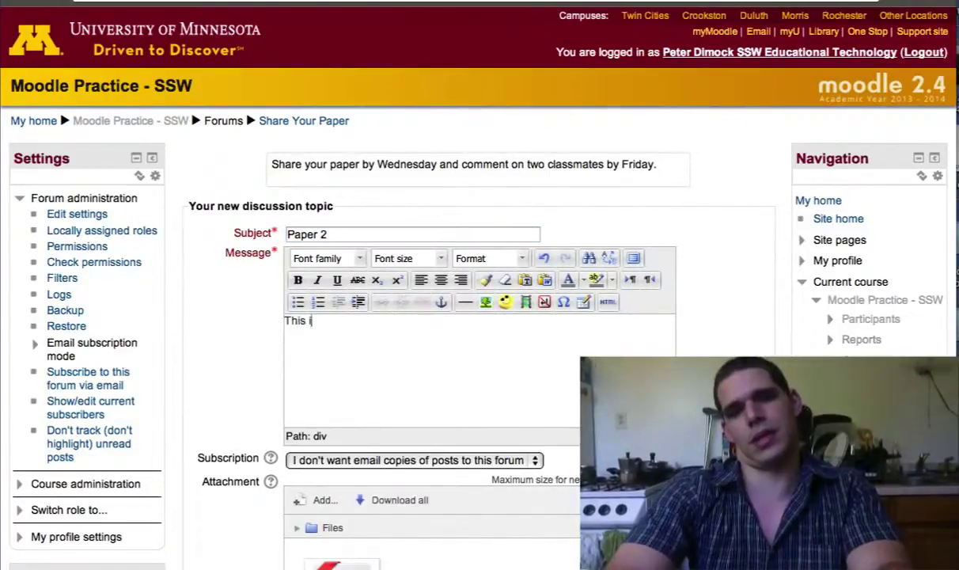
{"action": "type", "text": "s my final paper"}
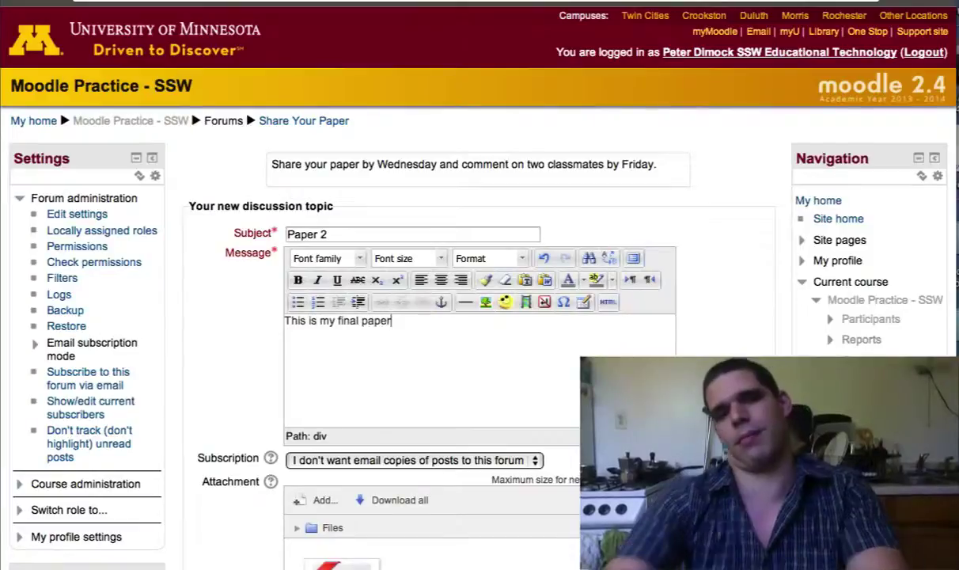
{"action": "left_click_drag", "start_coordinate": [898, 177], "coordinate": [483, 543]}
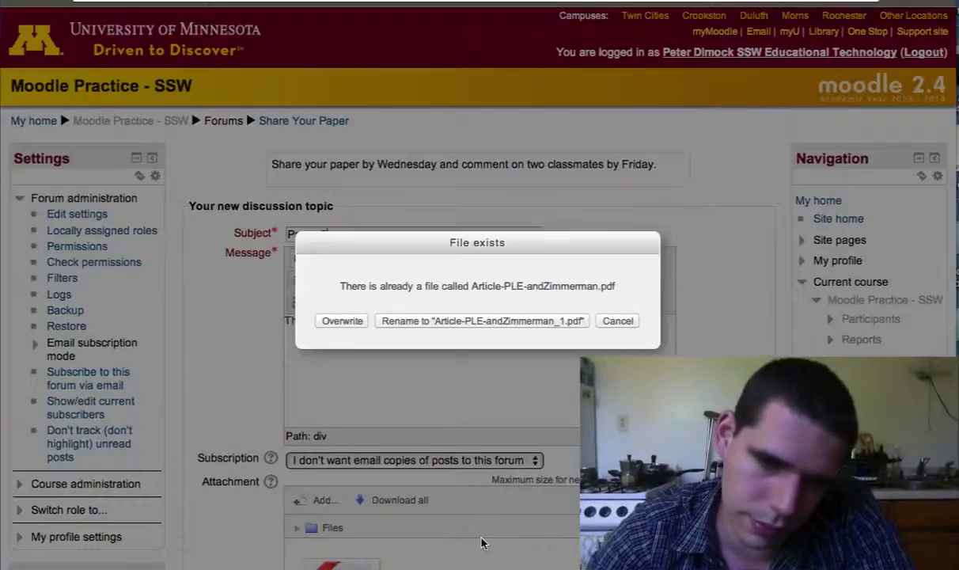
{"action": "left_click", "coordinate": [618, 321]}
{"action": "scroll", "coordinate": [618, 322], "scroll_direction": "down", "scroll_amount": 5}
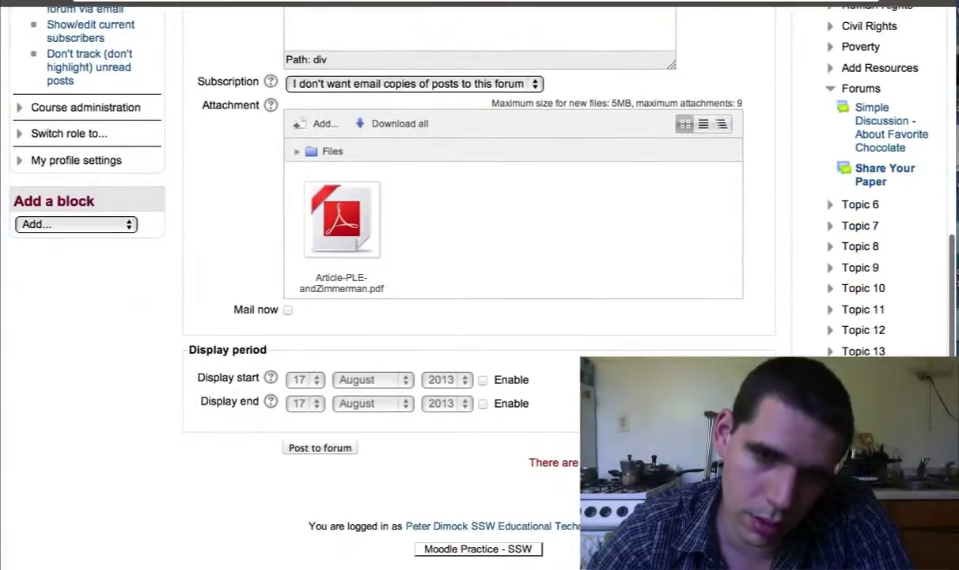
{"action": "left_click", "coordinate": [314, 448]}
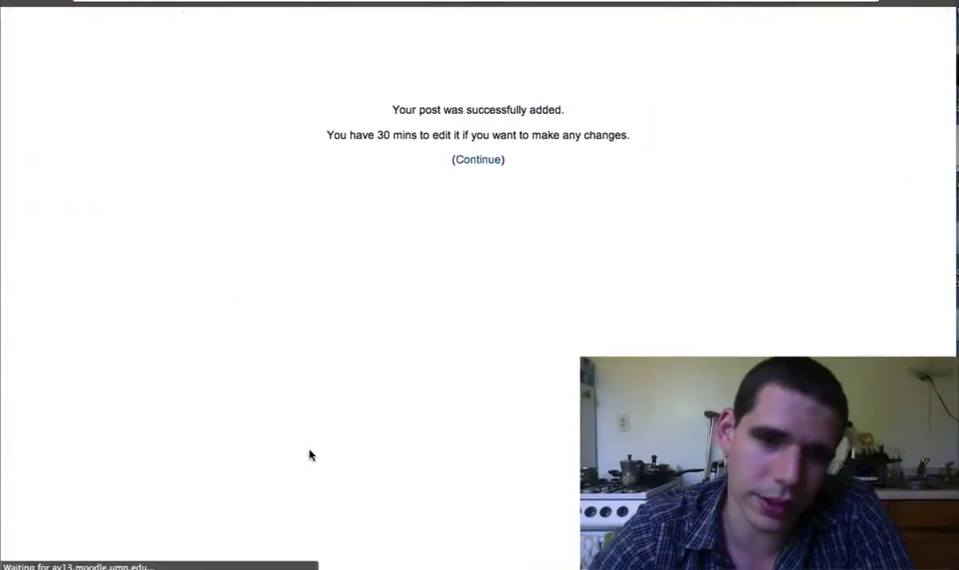
{"action": "left_click", "coordinate": [480, 165]}
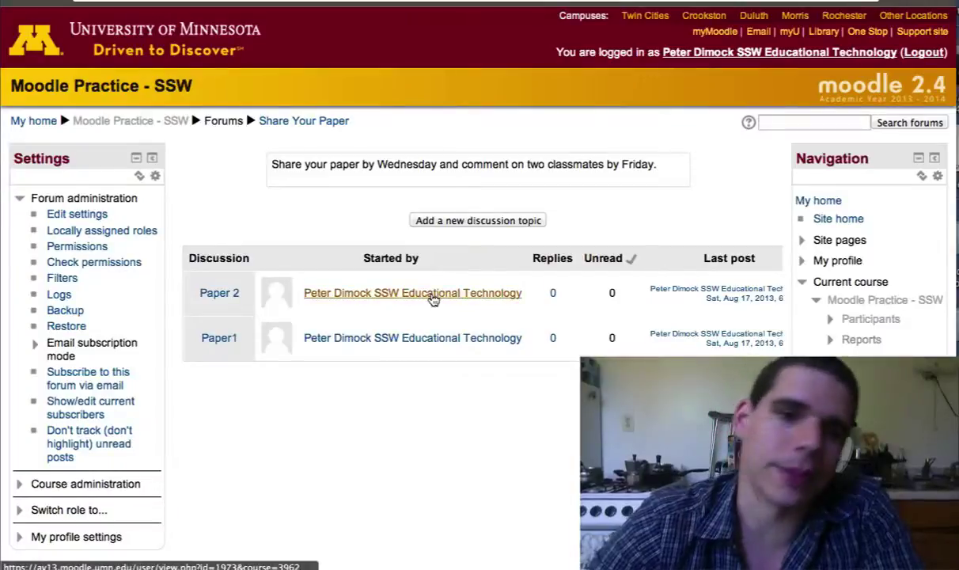
Step: Reply 'I really liked paragraph 2....' to the Paper 2 discussion
{"action": "left_click", "coordinate": [433, 297]}
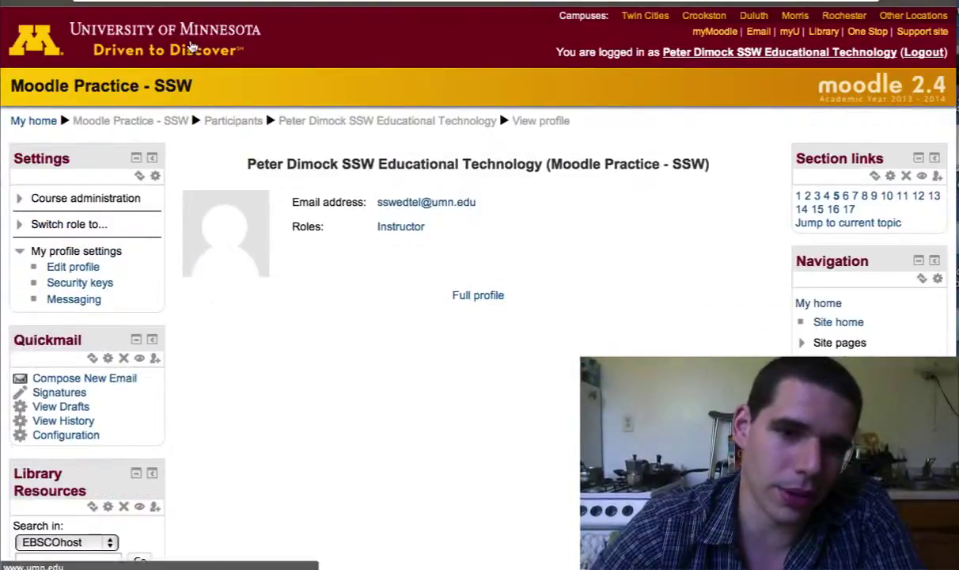
{"action": "key", "text": "alt+Left"}
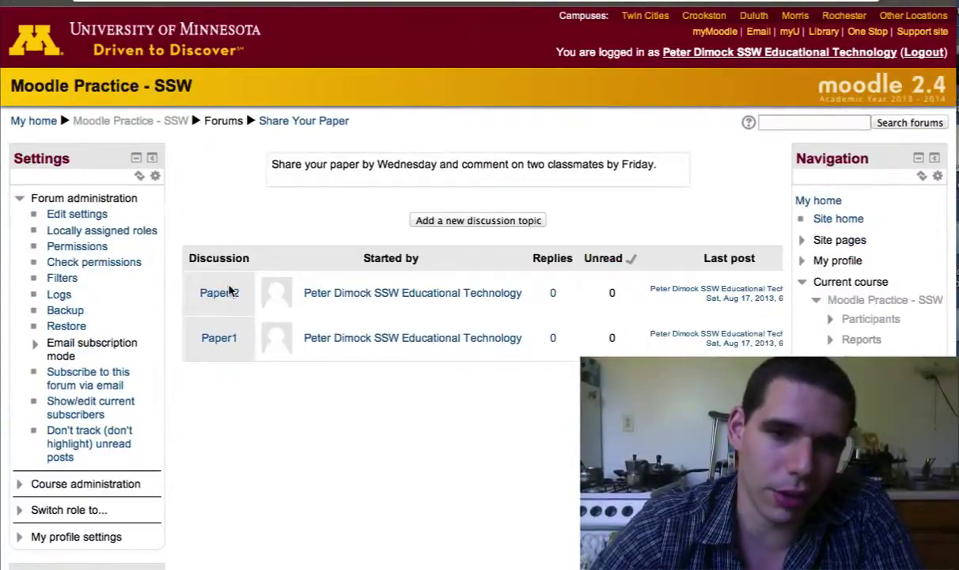
{"action": "left_click", "coordinate": [227, 292]}
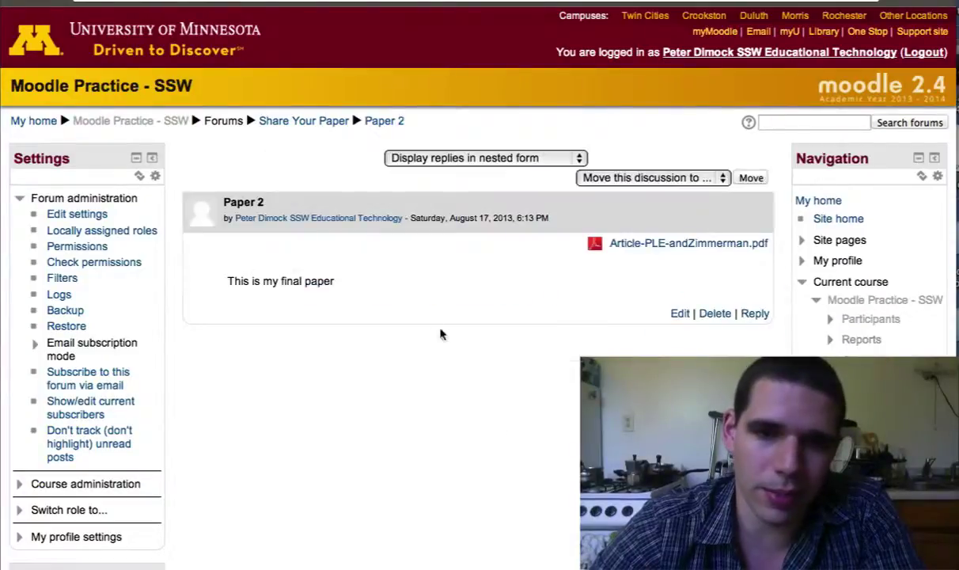
{"action": "left_click", "coordinate": [750, 314]}
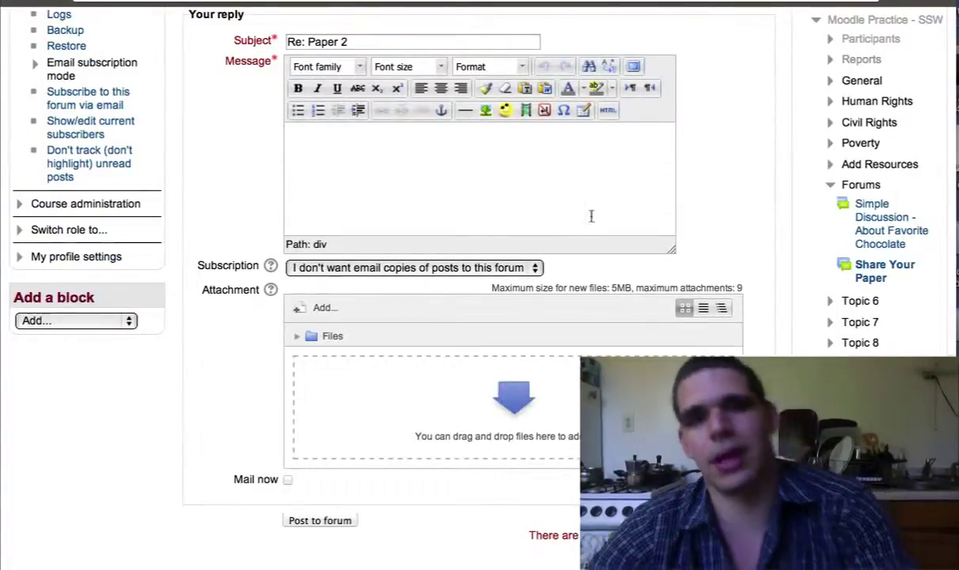
{"action": "type", "text": "I really li"}
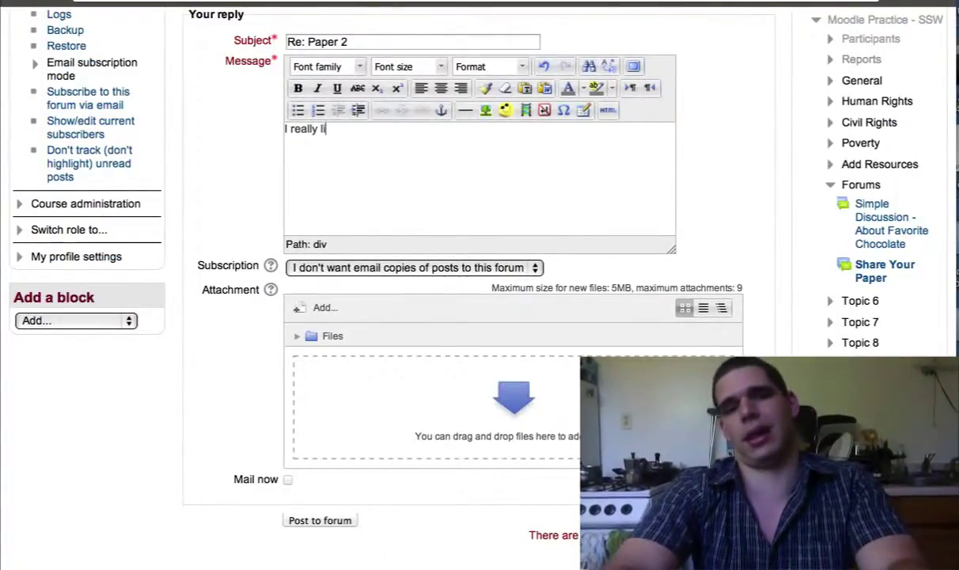
{"action": "type", "text": "ked paragraph "}
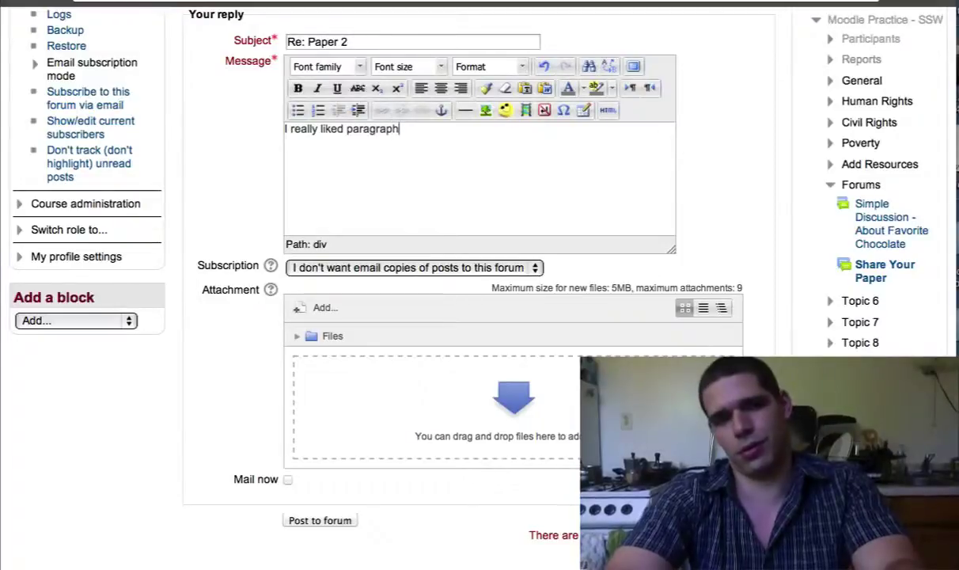
{"action": "type", "text": "2...."}
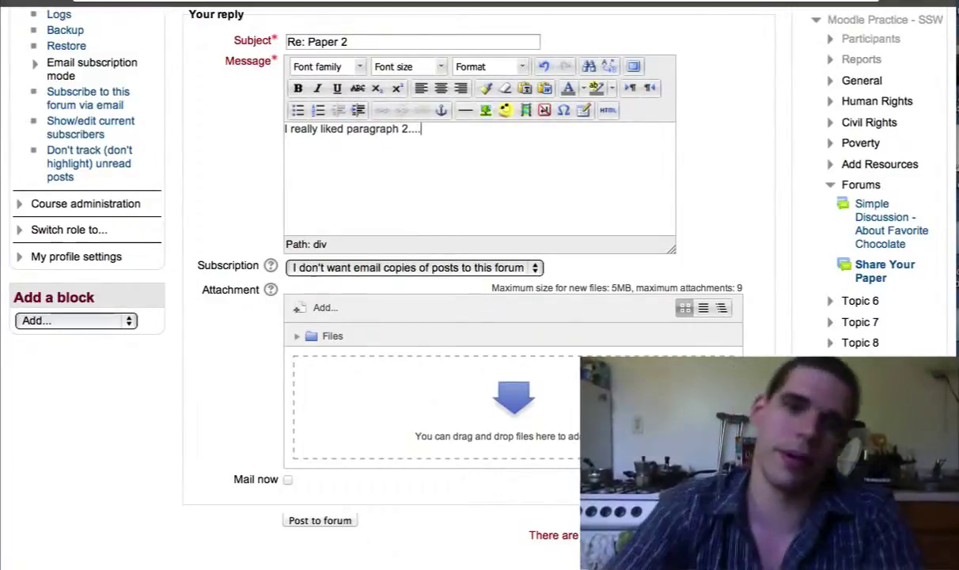
{"action": "scroll", "coordinate": [475, 261], "scroll_direction": "down", "scroll_amount": 1}
{"action": "scroll", "coordinate": [310, 480], "scroll_direction": "down", "scroll_amount": 3}
{"action": "left_click", "coordinate": [313, 426]}
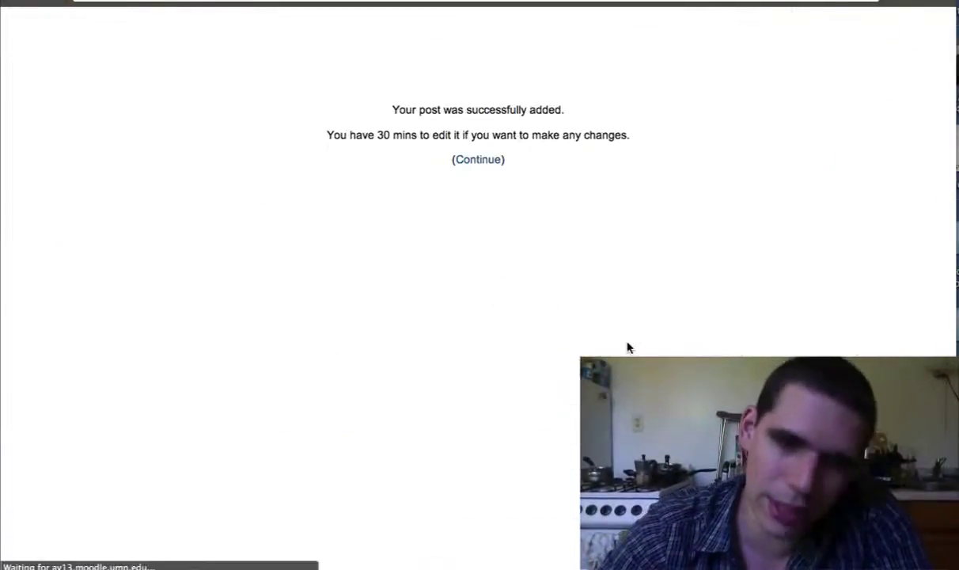
{"action": "left_click", "coordinate": [474, 161]}
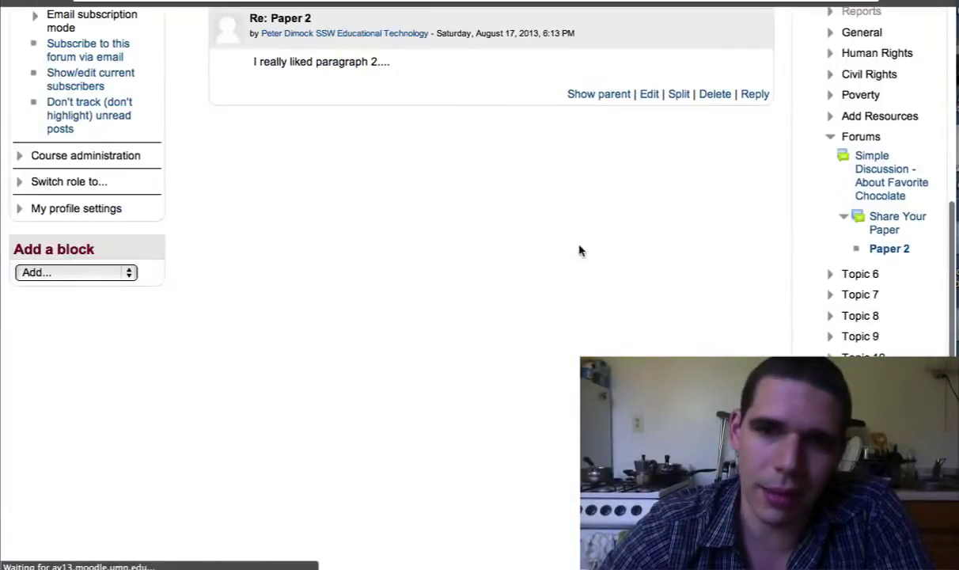
{"action": "scroll", "coordinate": [602, 326], "scroll_direction": "up", "scroll_amount": 3}
{"action": "scroll", "coordinate": [609, 346], "scroll_direction": "up", "scroll_amount": 2}
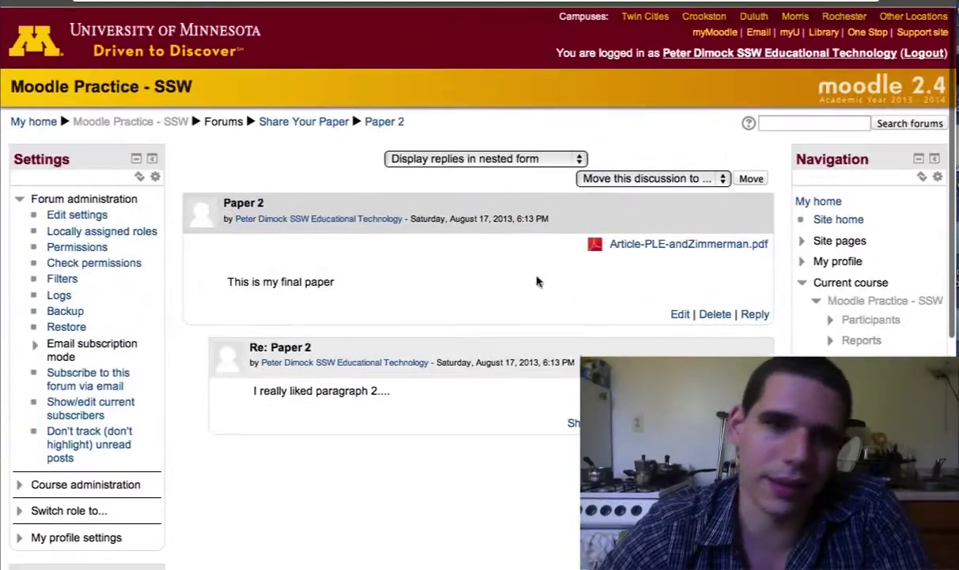
Step: Back on the course page, add another Forum activity to the Forums section
{"action": "left_click", "coordinate": [222, 120]}
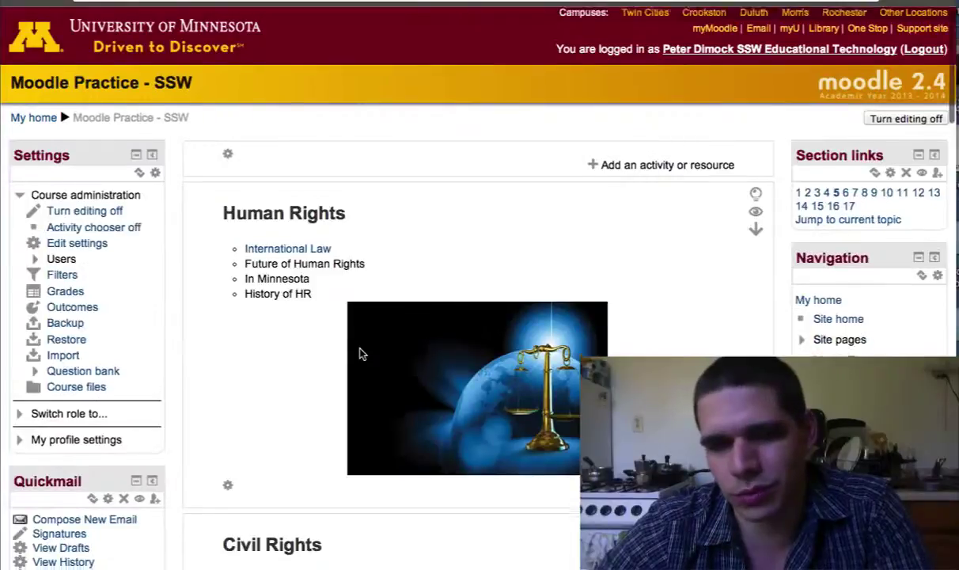
{"action": "scroll", "coordinate": [360, 354], "scroll_direction": "down", "scroll_amount": 15}
{"action": "scroll", "coordinate": [360, 353], "scroll_direction": "down", "scroll_amount": 3}
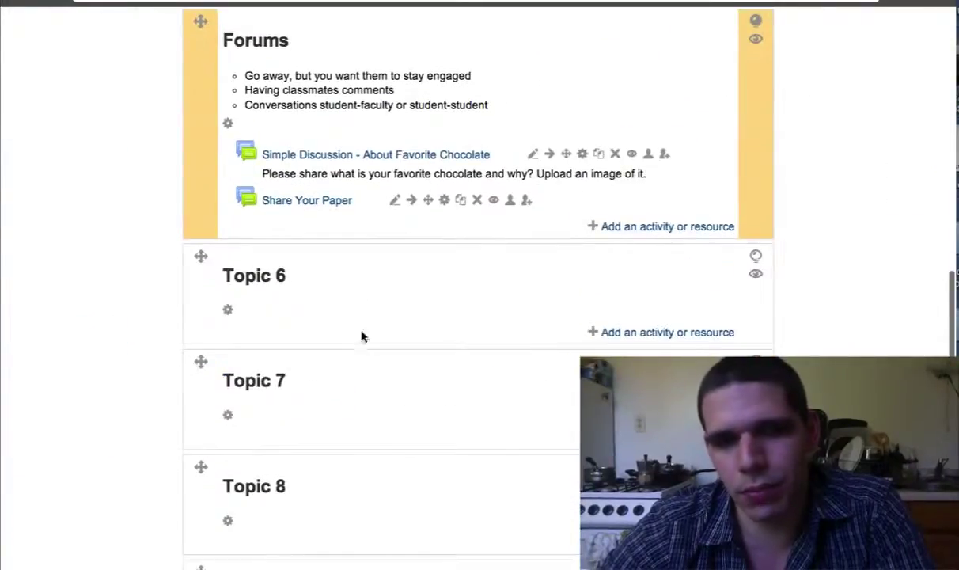
{"action": "left_click", "coordinate": [641, 230]}
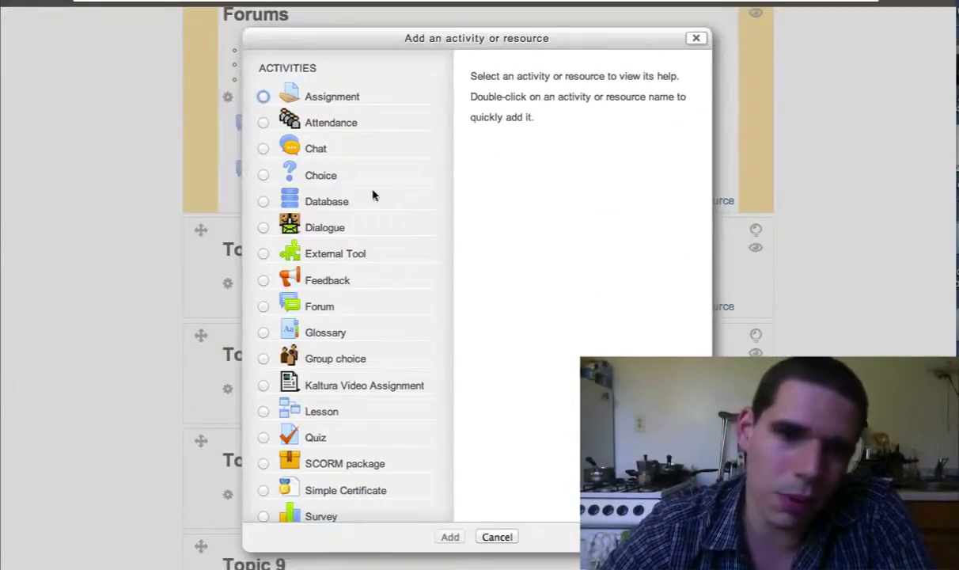
{"action": "left_click", "coordinate": [262, 306]}
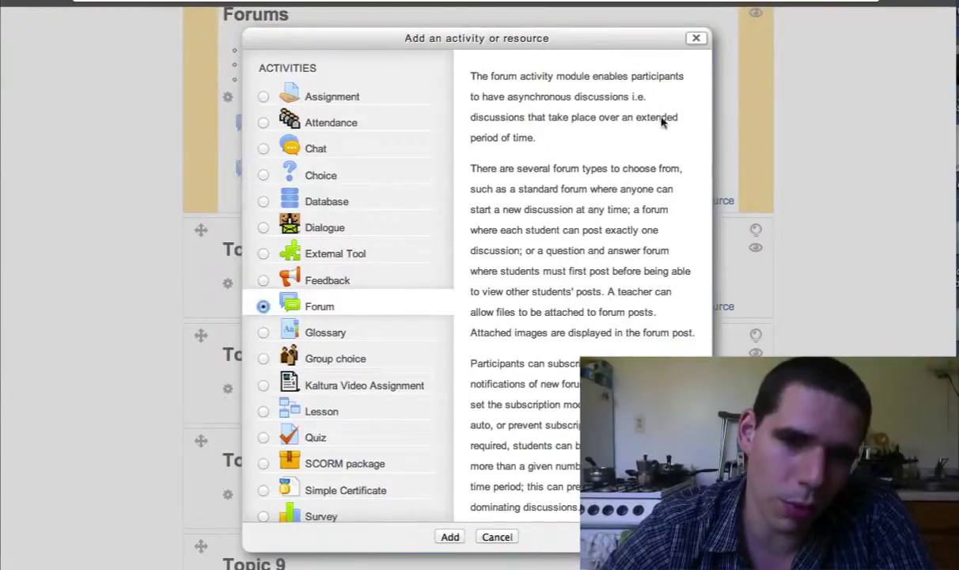
{"action": "left_click", "coordinate": [449, 537]}
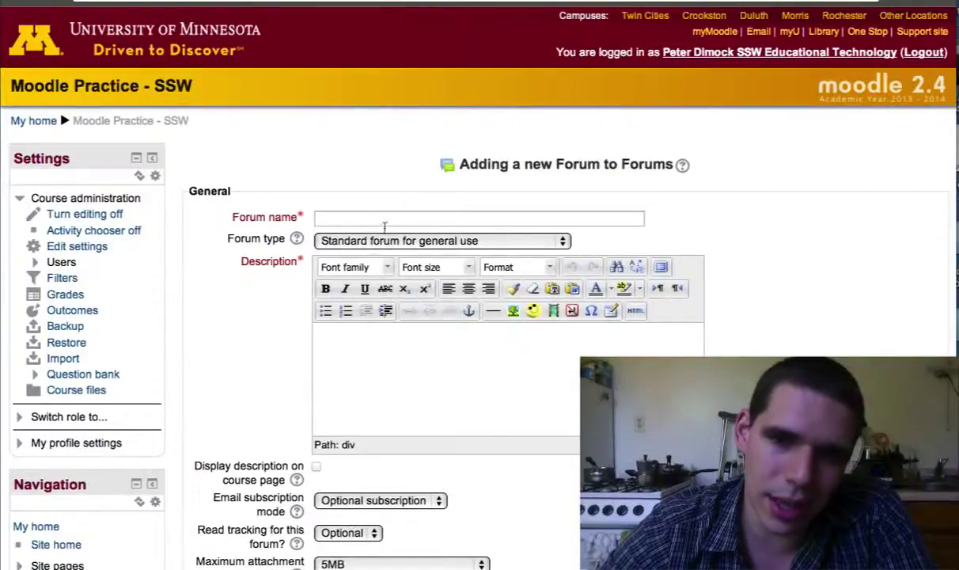
{"action": "left_click", "coordinate": [296, 238]}
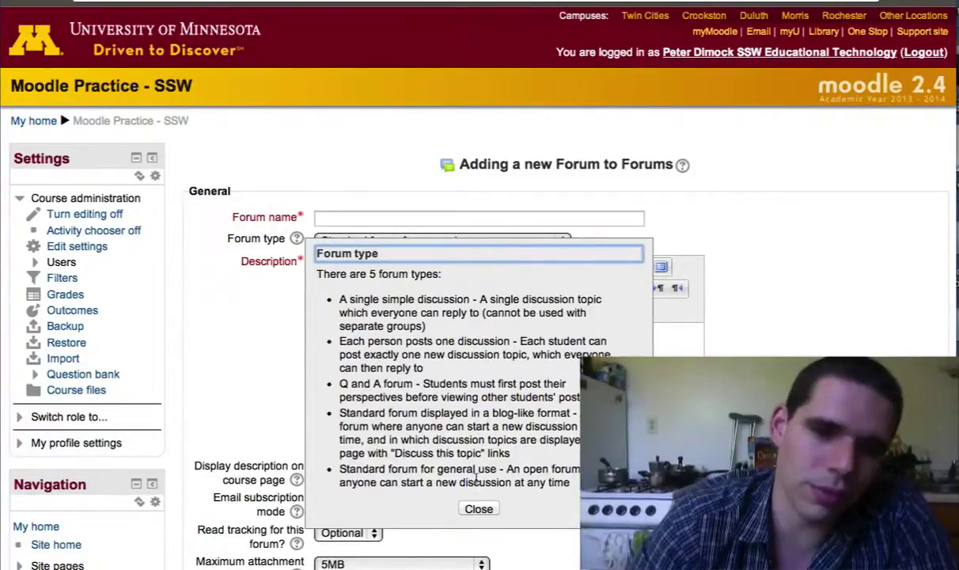
{"action": "left_click", "coordinate": [477, 509]}
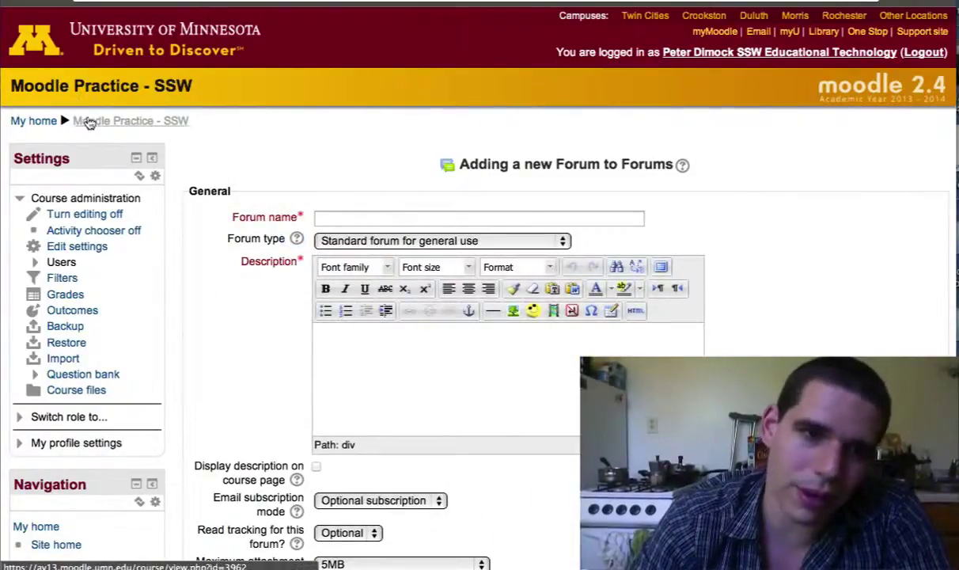
{"action": "left_click", "coordinate": [87, 120]}
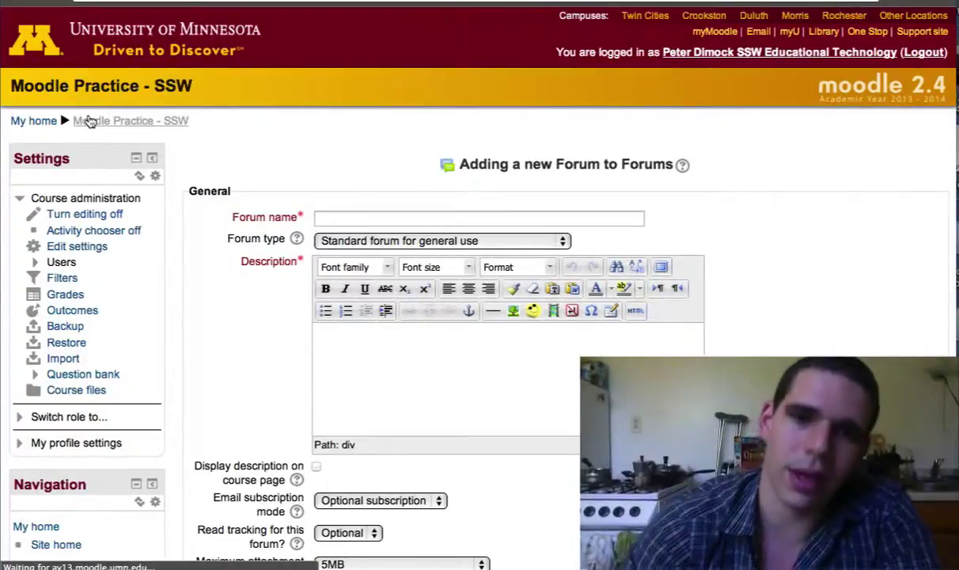
Step: Scroll the course page to the Forums section listing the chocolate discussion and Share Your Paper
{"action": "scroll", "coordinate": [338, 216], "scroll_direction": "down", "scroll_amount": 5}
{"action": "scroll", "coordinate": [338, 216], "scroll_direction": "down", "scroll_amount": 12}
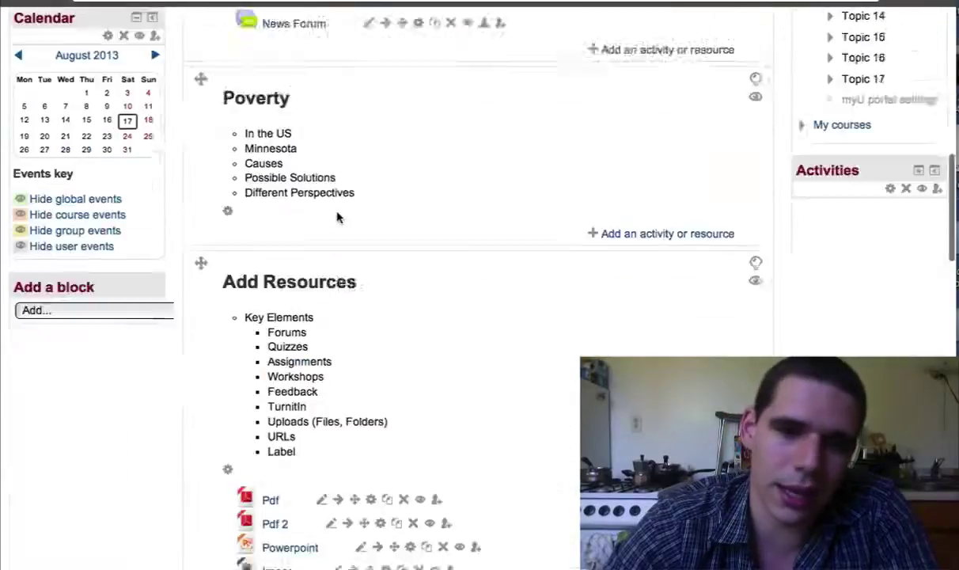
{"action": "scroll", "coordinate": [338, 216], "scroll_direction": "down", "scroll_amount": 2}
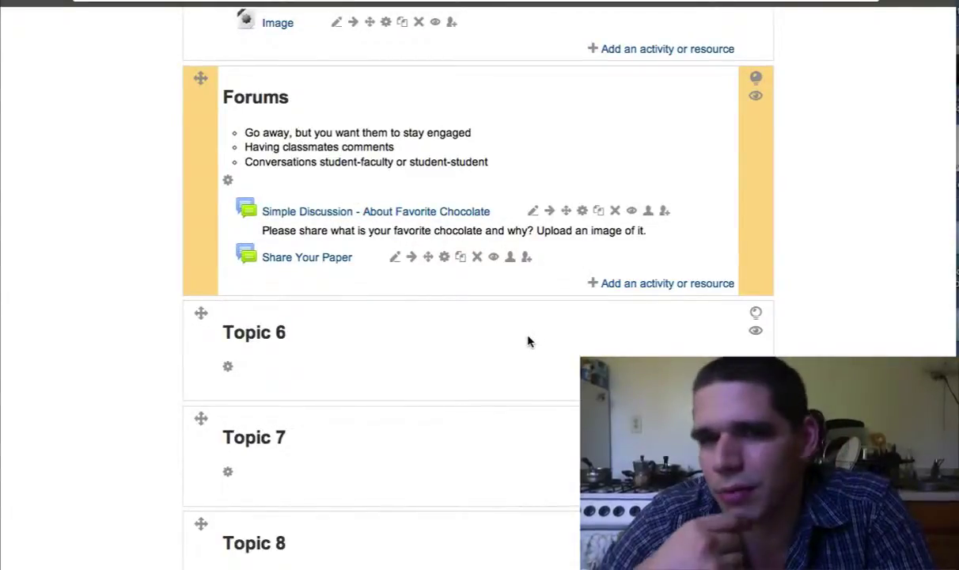
{"action": "left_click", "coordinate": [717, 0]}
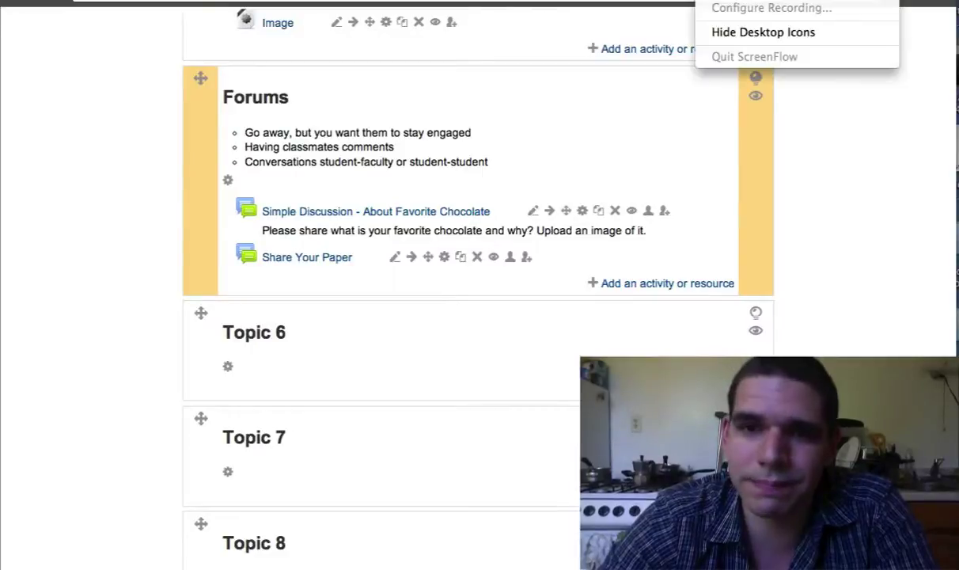